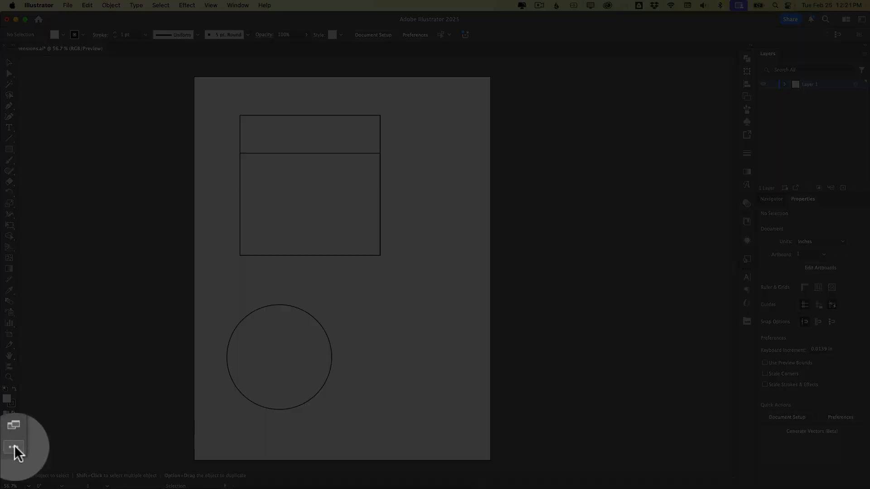
- Browse the full tools list to locate the Dimension tool
{"action": "left_click", "coordinate": [14, 446]}
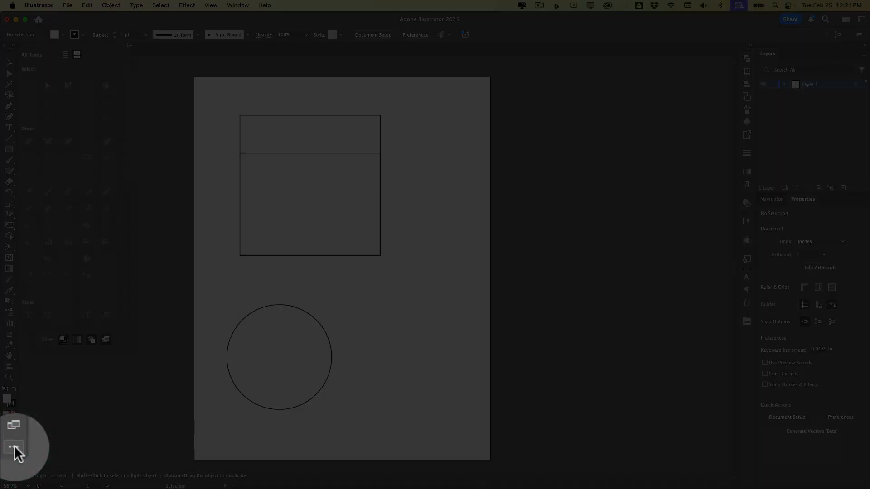
{"action": "scroll", "coordinate": [58, 271], "scroll_direction": "down", "scroll_amount": 10}
{"action": "scroll", "coordinate": [58, 271], "scroll_direction": "up", "scroll_amount": 10}
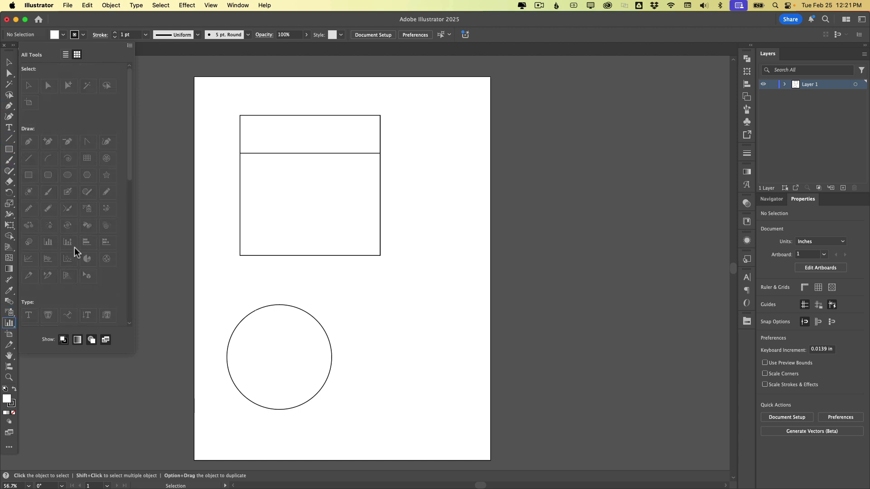
{"action": "scroll", "coordinate": [75, 248], "scroll_direction": "down", "scroll_amount": 3}
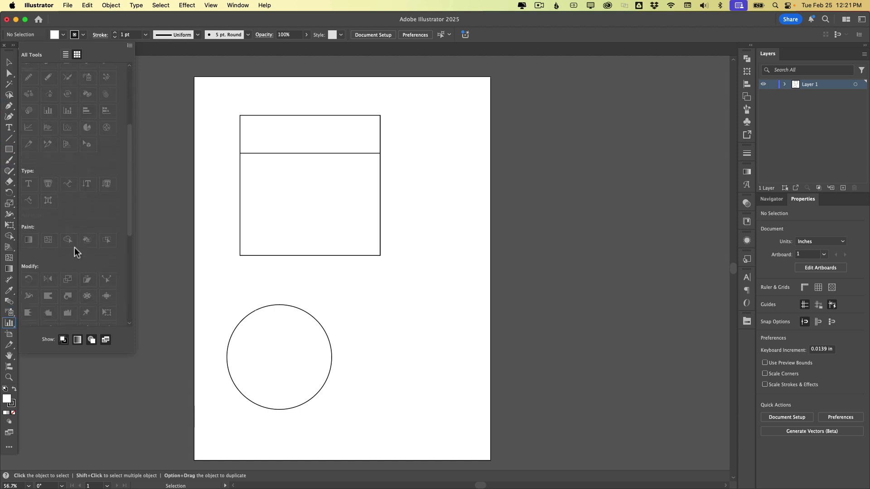
{"action": "scroll", "coordinate": [75, 247], "scroll_direction": "down", "scroll_amount": 4}
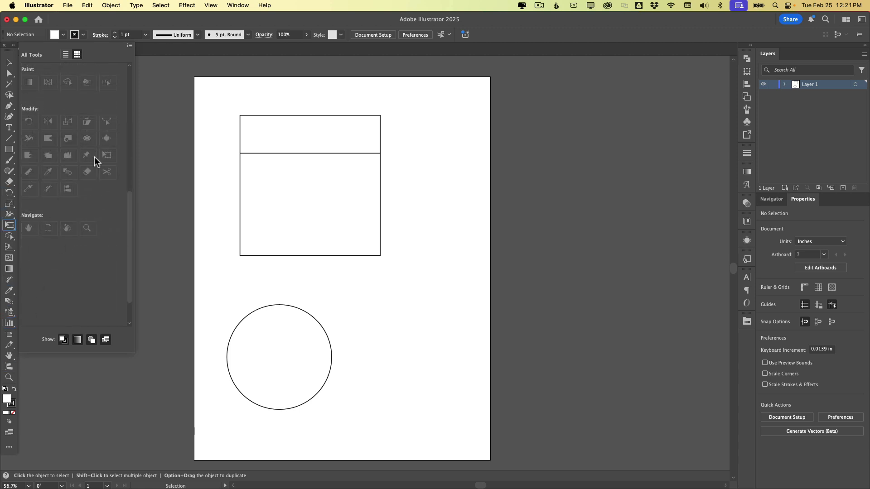
{"action": "left_click", "coordinate": [147, 53]}
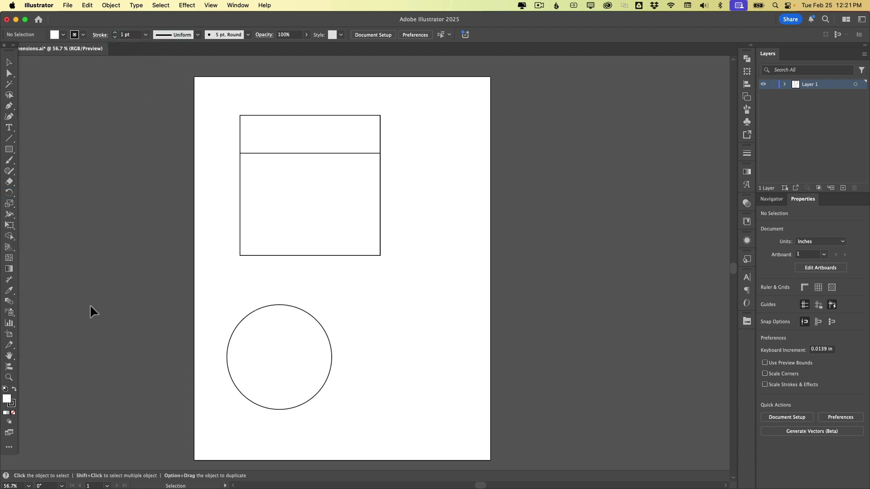
- Open the Dimension tool's options, reset them to the defaults and save
{"action": "left_click", "coordinate": [10, 278]}
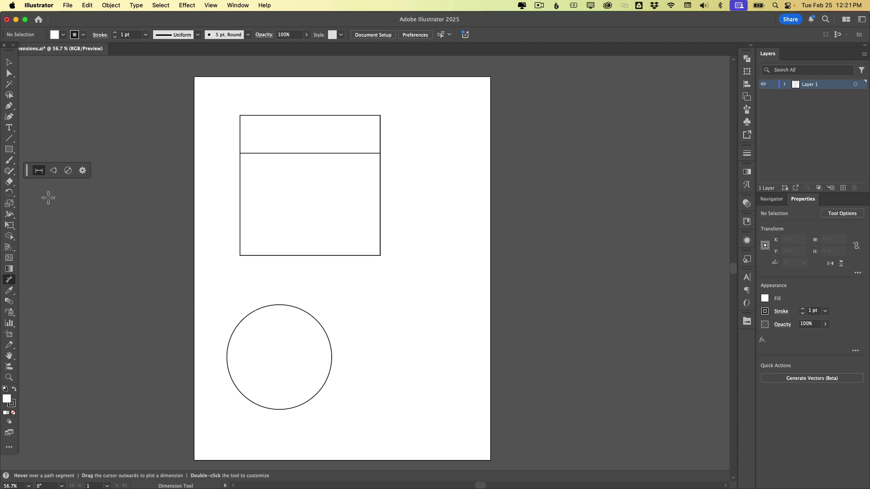
{"action": "left_click_drag", "start_coordinate": [25, 171], "coordinate": [103, 85]}
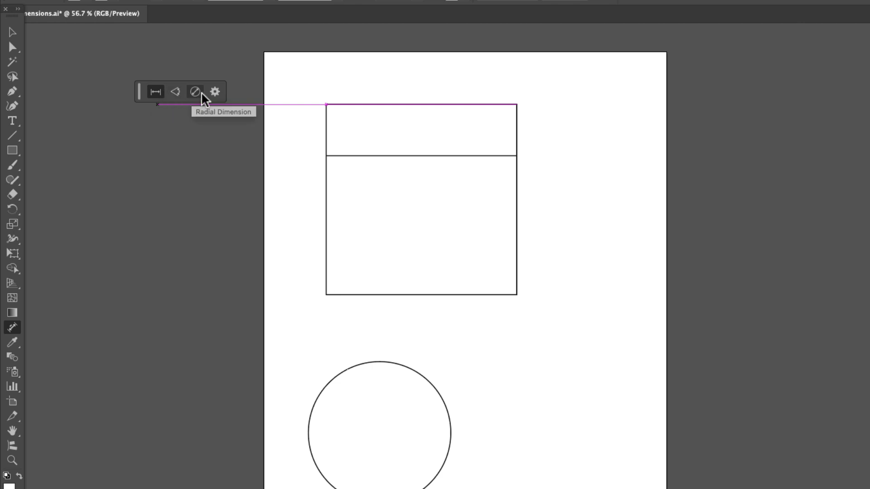
{"action": "left_click", "coordinate": [214, 95]}
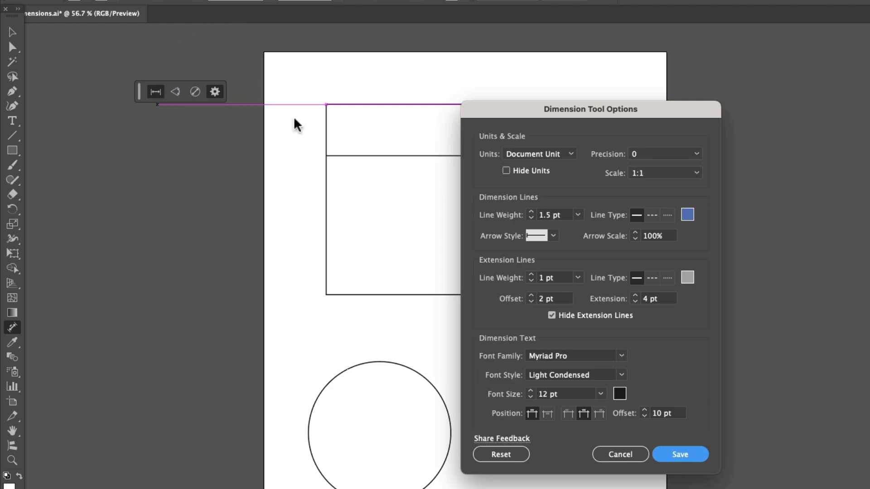
{"action": "left_click", "coordinate": [503, 455]}
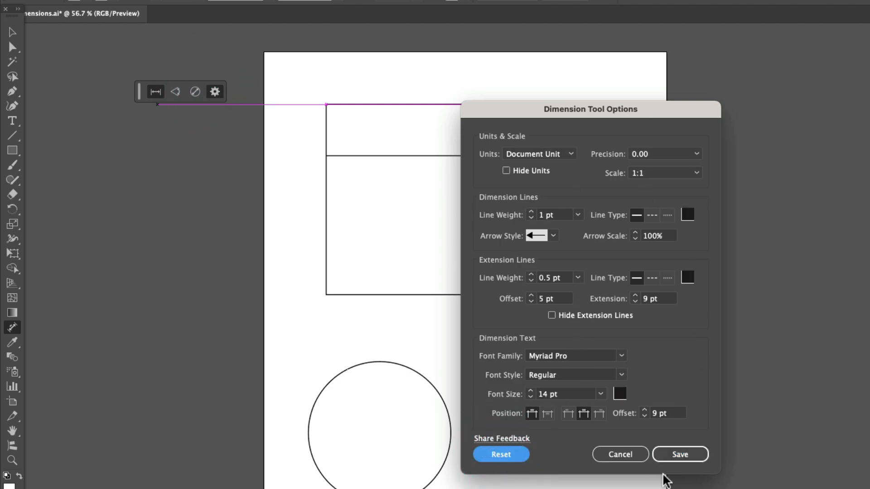
{"action": "left_click", "coordinate": [675, 454]}
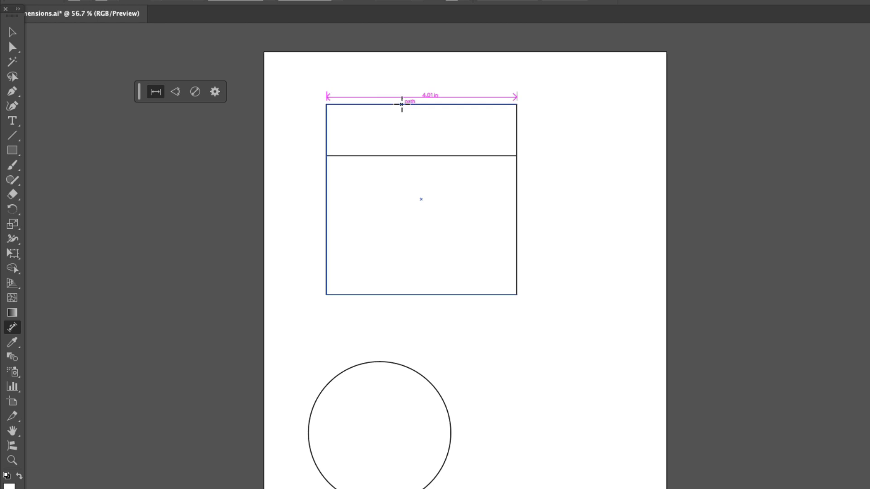
- Dimension the rectangle's top edge, placing the dimension line just above it
{"action": "left_click", "coordinate": [401, 104]}
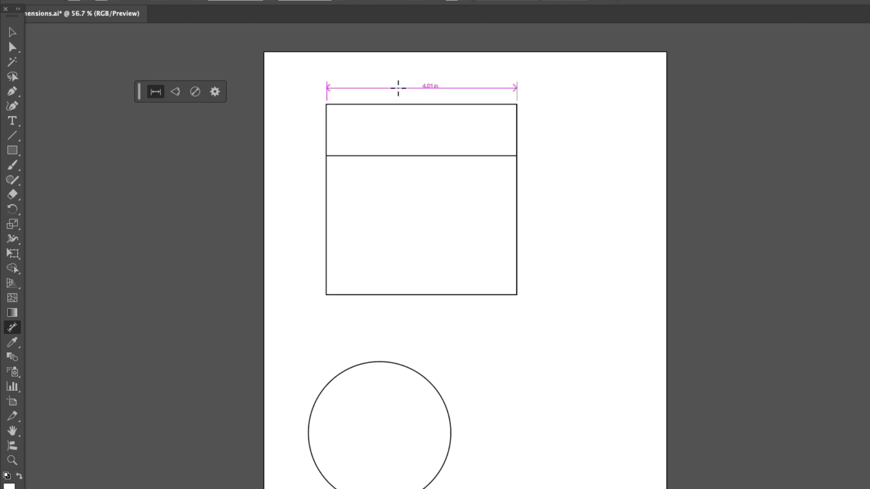
{"action": "left_click", "coordinate": [398, 88]}
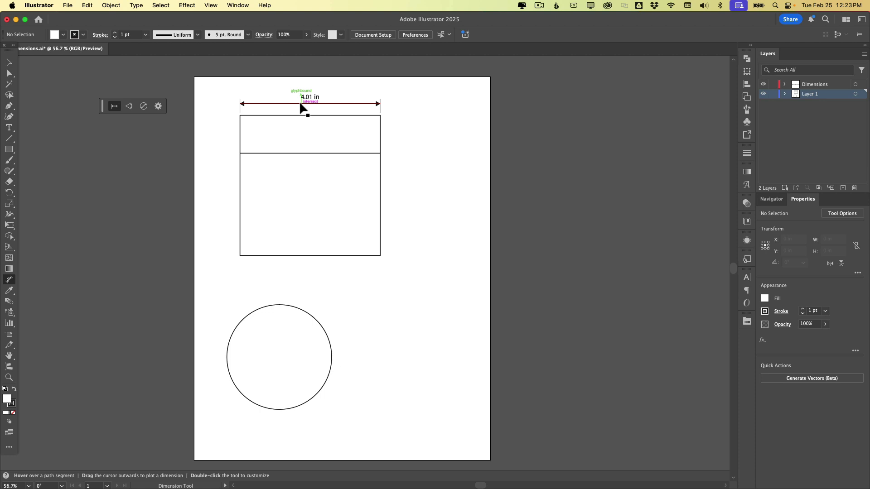
- Stretch the rectangle's width to about 6 in, then return it to about 4.01 in
{"action": "left_click", "coordinate": [9, 62]}
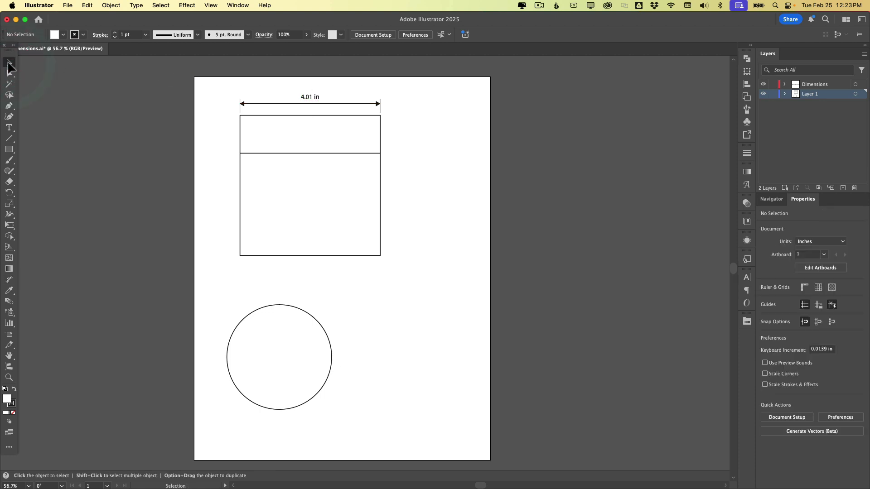
{"action": "left_click", "coordinate": [379, 170]}
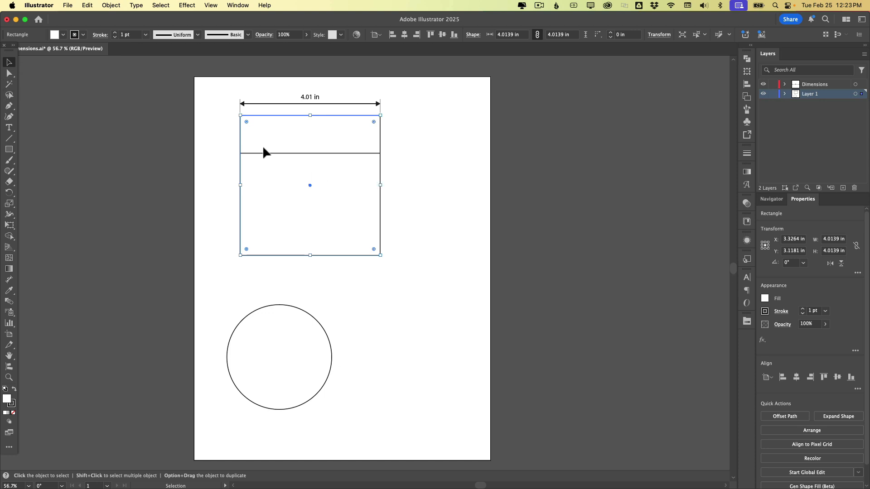
{"action": "left_click_drag", "start_coordinate": [381, 188], "coordinate": [436, 188]}
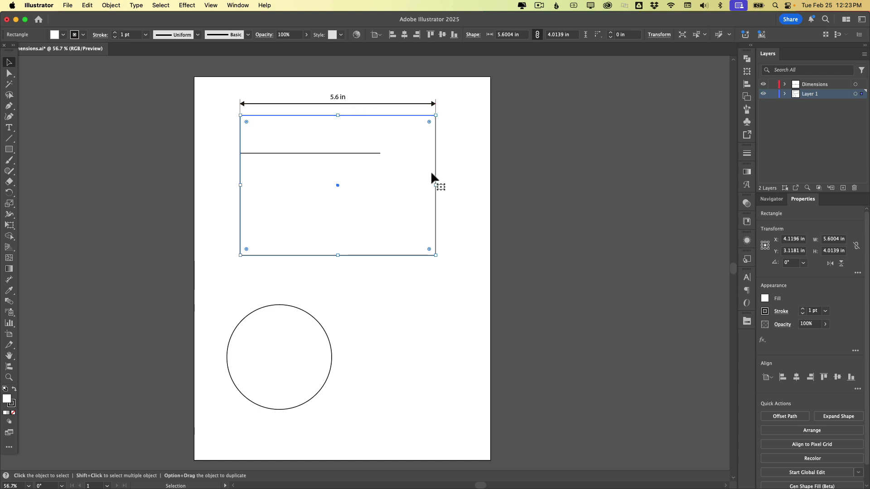
{"action": "mouse_move", "coordinate": [435, 185]}
{"action": "left_mouse_down"}
{"action": "mouse_move", "coordinate": [458, 189]}
{"action": "mouse_move", "coordinate": [425, 191]}
{"action": "mouse_move", "coordinate": [450, 190]}
{"action": "left_mouse_up"}
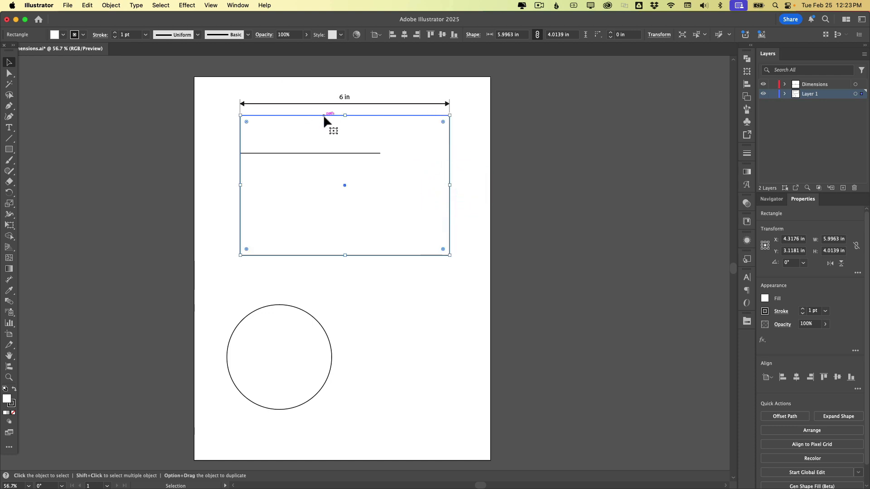
{"action": "left_click_drag", "start_coordinate": [450, 185], "coordinate": [381, 186]}
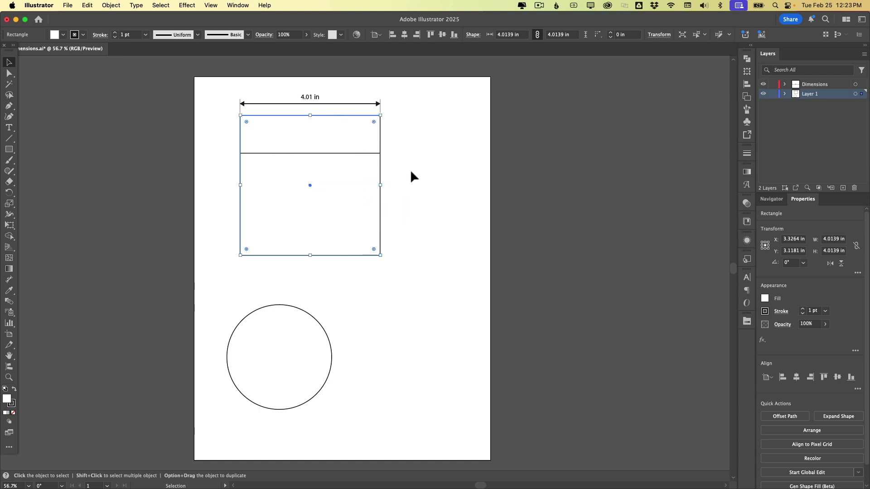
{"action": "left_click", "coordinate": [404, 170]}
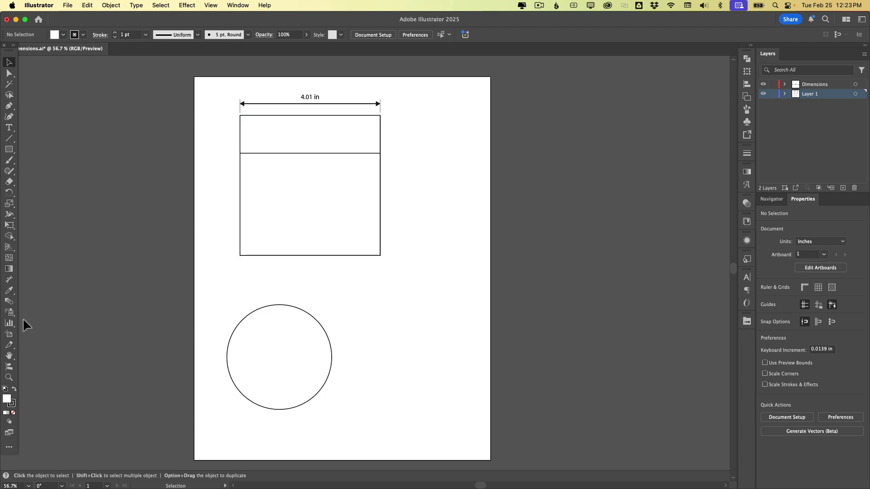
- Toggle Smart Guides and dimension the rectangle's left edge height, placed left of the rectangle
{"action": "left_click", "coordinate": [8, 284]}
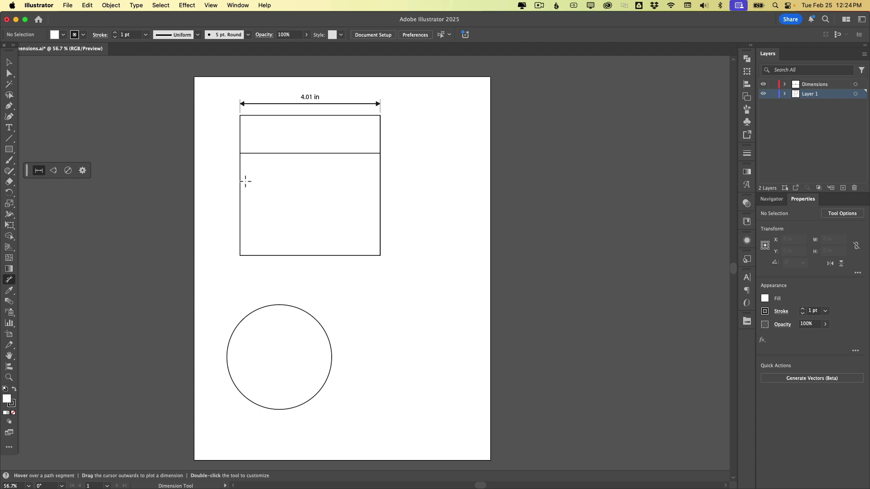
{"action": "left_click", "coordinate": [208, 5]}
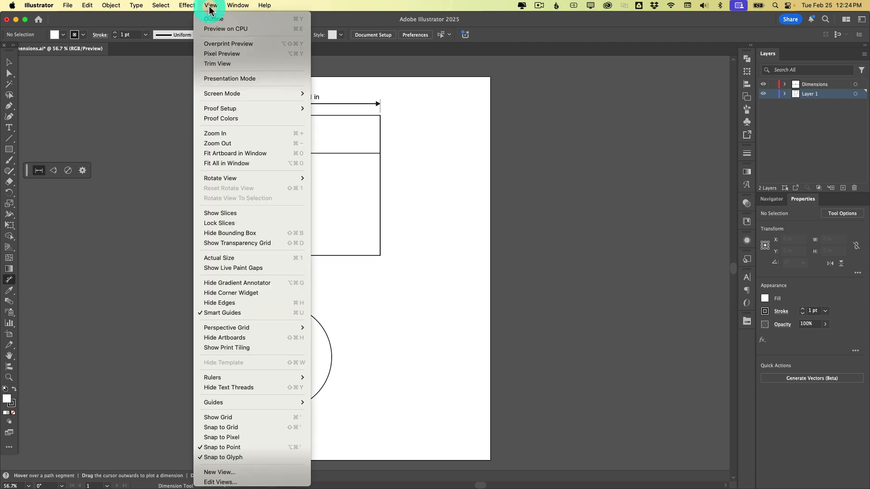
{"action": "left_click", "coordinate": [229, 311]}
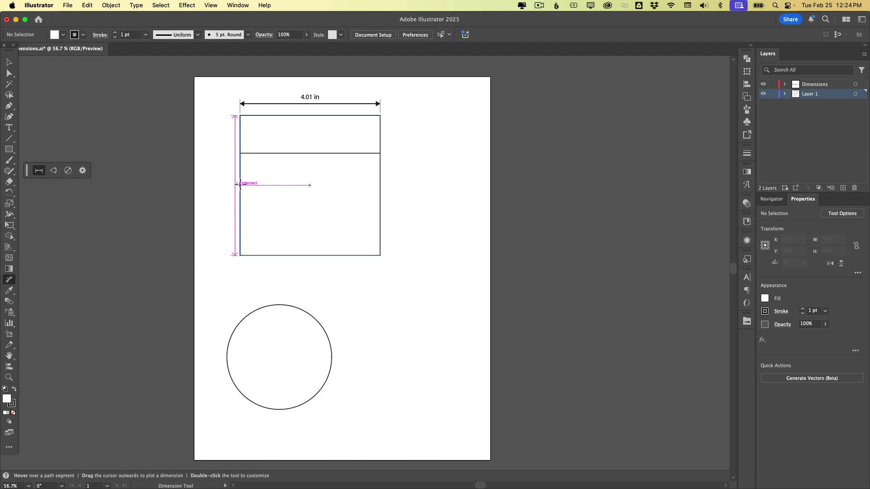
{"action": "left_click_drag", "start_coordinate": [239, 184], "coordinate": [228, 183]}
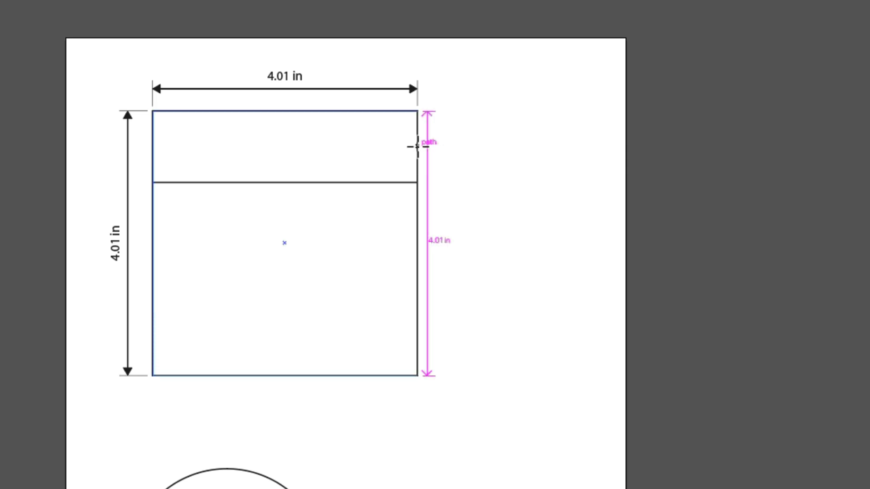
- Dimension the distance from the dividing line to the rectangle's top right corner, placed to its right
{"action": "left_click", "coordinate": [417, 182]}
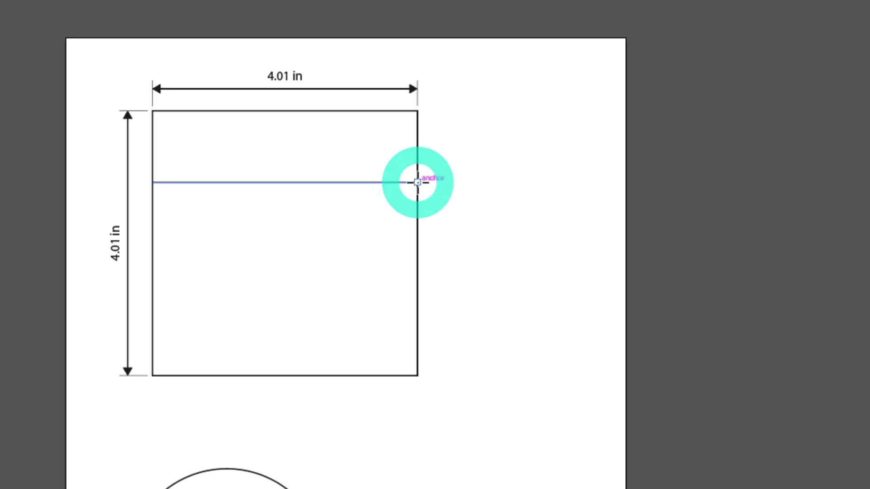
{"action": "left_click", "coordinate": [416, 113]}
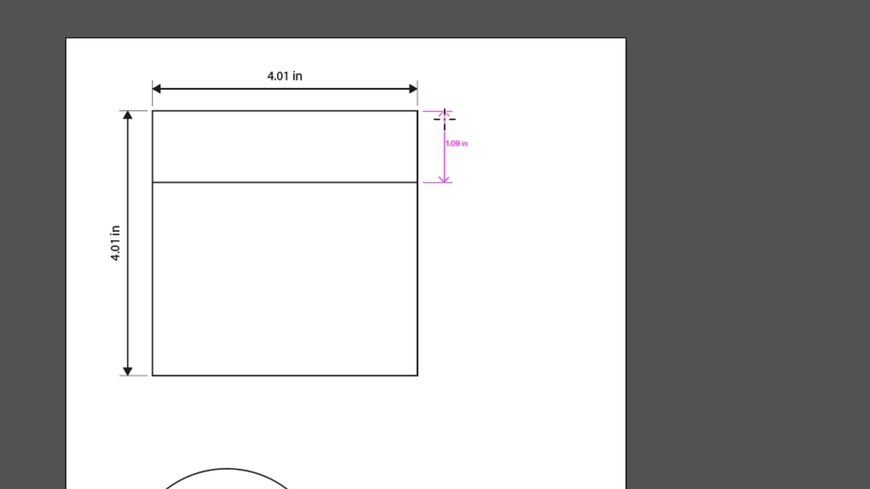
{"action": "left_click", "coordinate": [438, 120]}
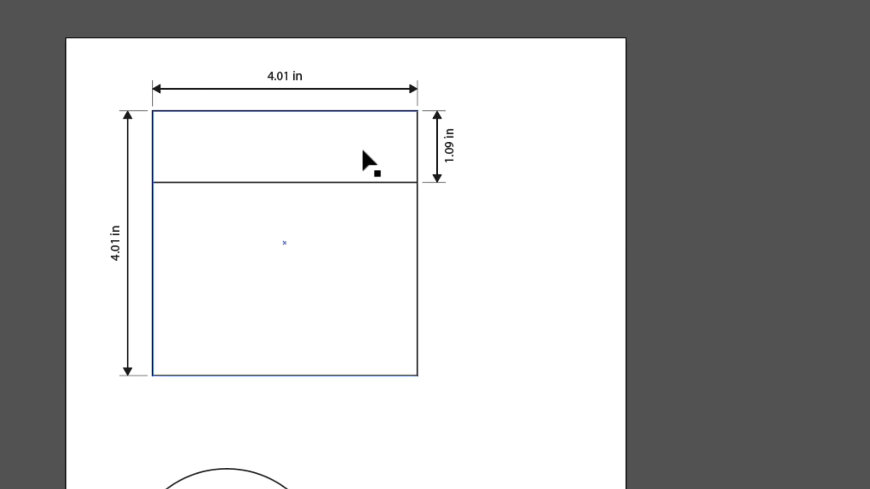
- Move the horizontal dividing line down to about 3 in below the rectangle's top
{"action": "left_click", "coordinate": [360, 182]}
{"action": "left_click", "coordinate": [359, 182]}
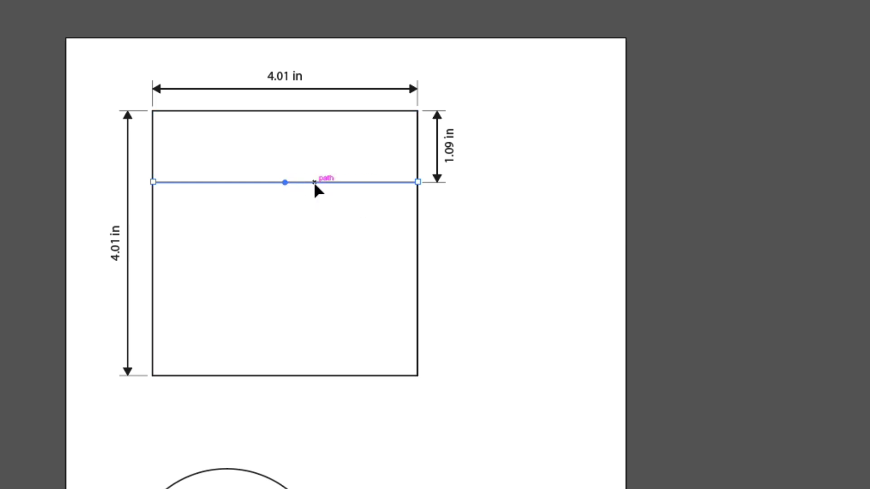
{"action": "left_click_drag", "start_coordinate": [315, 182], "coordinate": [320, 260]}
{"action": "key", "text": "ctrl+z"}
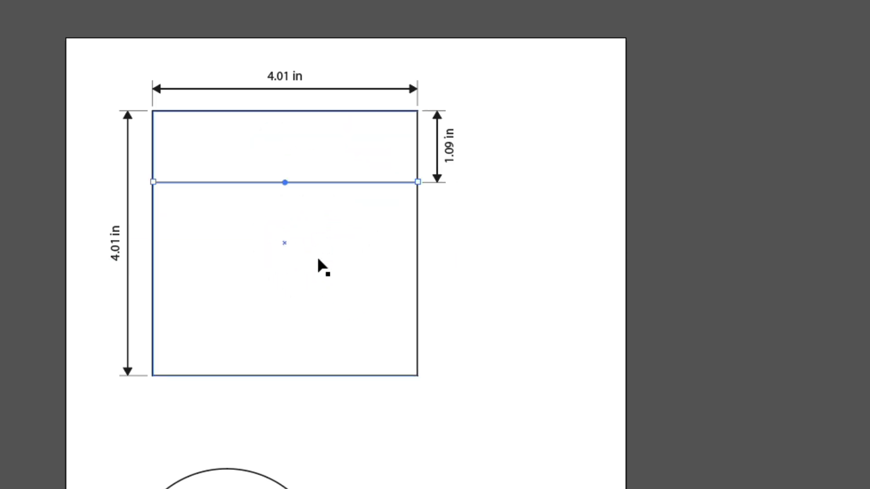
{"action": "left_click_drag", "start_coordinate": [353, 182], "coordinate": [359, 309]}
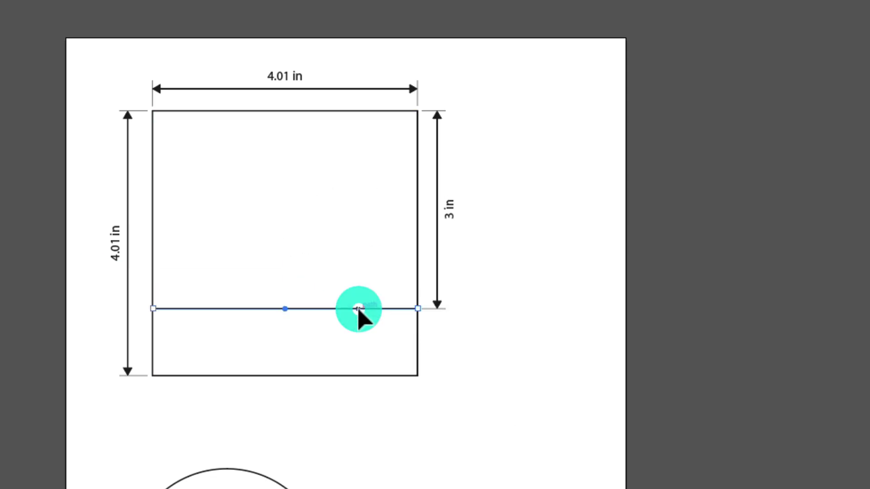
{"action": "left_click", "coordinate": [572, 369]}
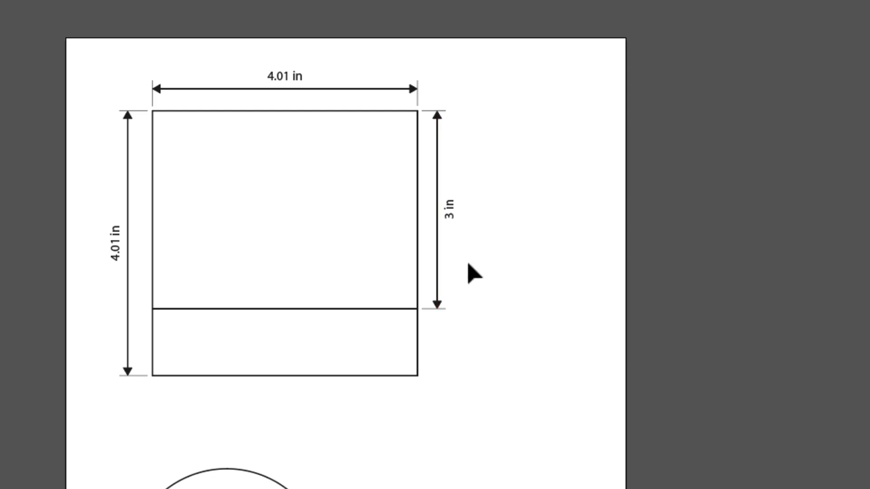
- Move the right-side 3 in dimension farther away from the rectangle
{"action": "left_click", "coordinate": [450, 208]}
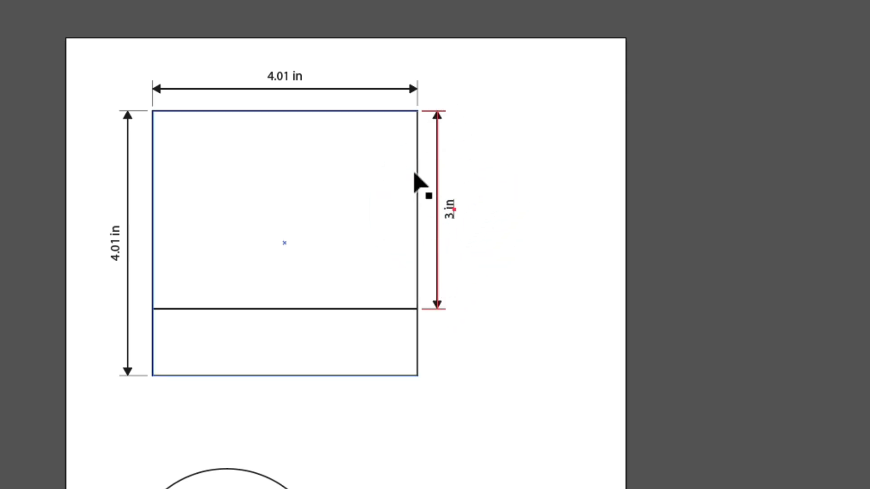
{"action": "key", "text": "z"}
{"action": "left_click_drag", "start_coordinate": [430, 157], "coordinate": [534, 208]}
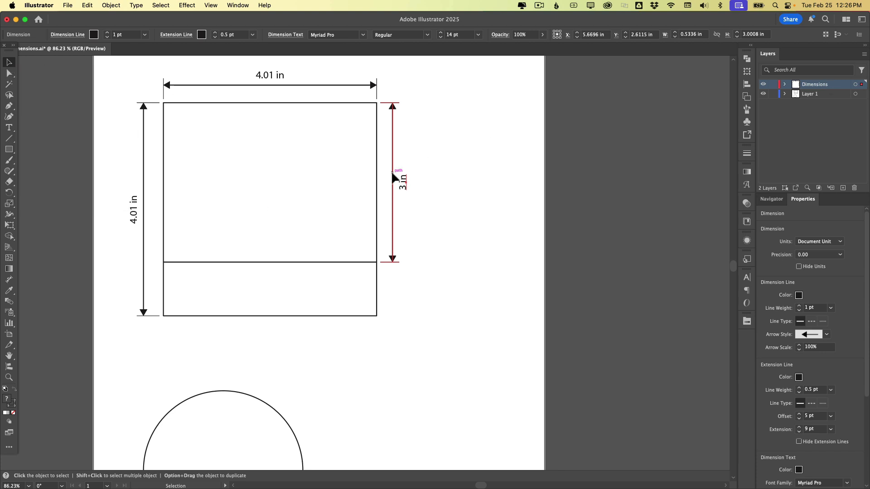
{"action": "left_click_drag", "start_coordinate": [392, 175], "coordinate": [454, 176]}
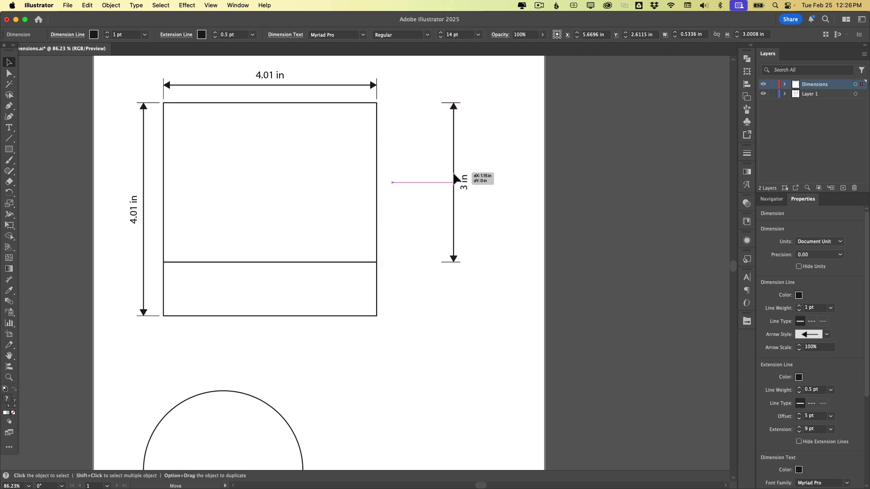
{"action": "left_click_drag", "start_coordinate": [455, 179], "coordinate": [455, 178]}
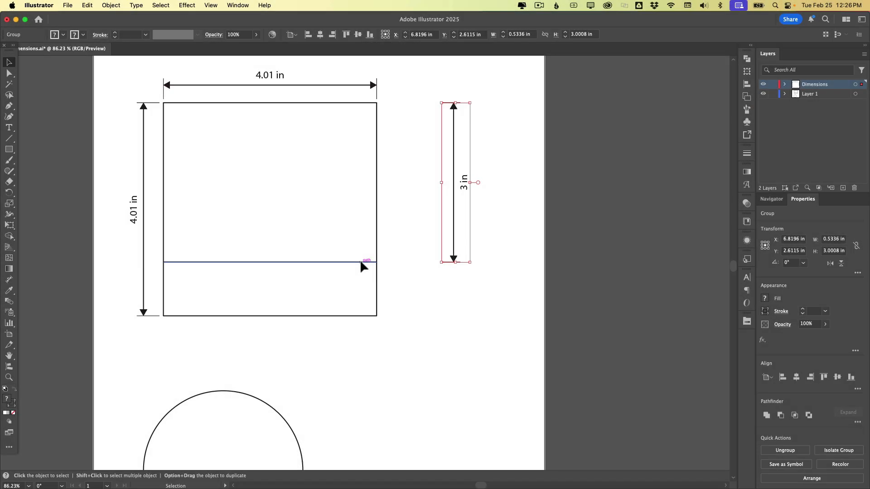
- Move the dividing line up to about 1.6 in below the rectangle's top edge
{"action": "left_click", "coordinate": [360, 261]}
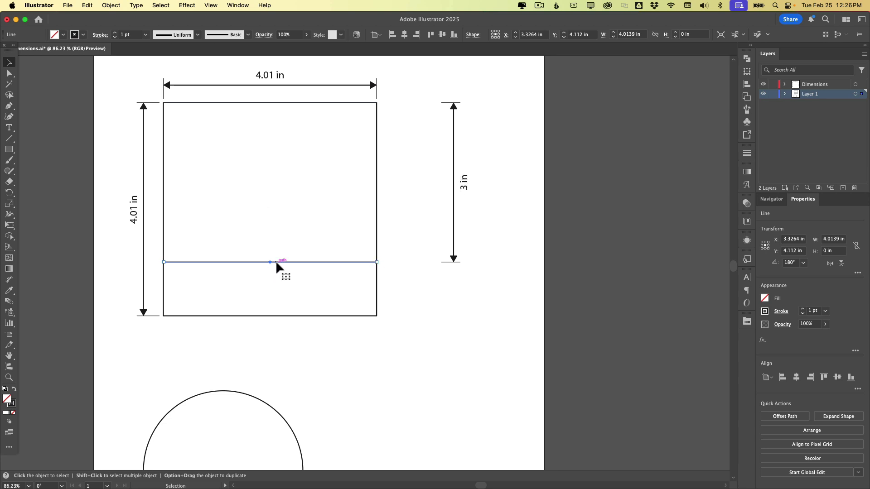
{"action": "left_click_drag", "start_coordinate": [276, 262], "coordinate": [276, 186]}
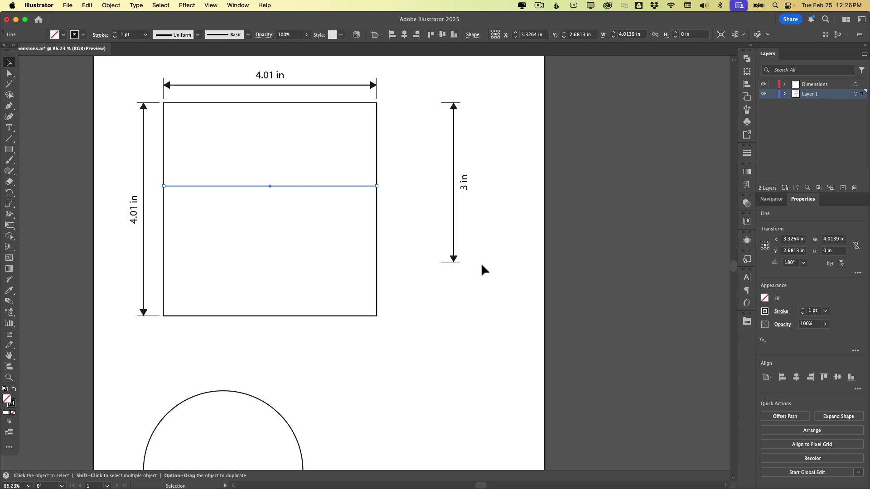
- Undo the last two edits to the dividing line and the right-side dimension, then deselect
{"action": "key", "text": "super+z"}
{"action": "key", "text": "super+z"}
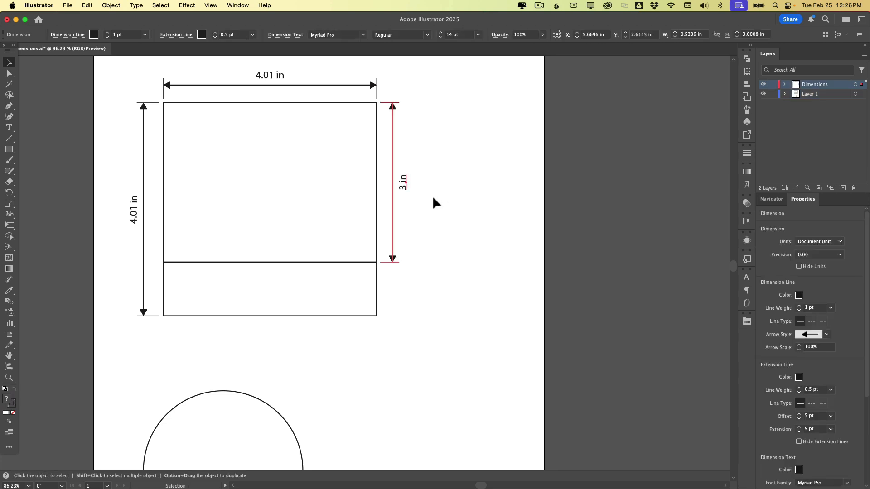
{"action": "left_click", "coordinate": [441, 276]}
{"action": "scroll", "coordinate": [441, 276], "scroll_direction": "left", "scroll_amount": 3}
{"action": "scroll", "coordinate": [441, 276], "scroll_direction": "up", "scroll_amount": 1}
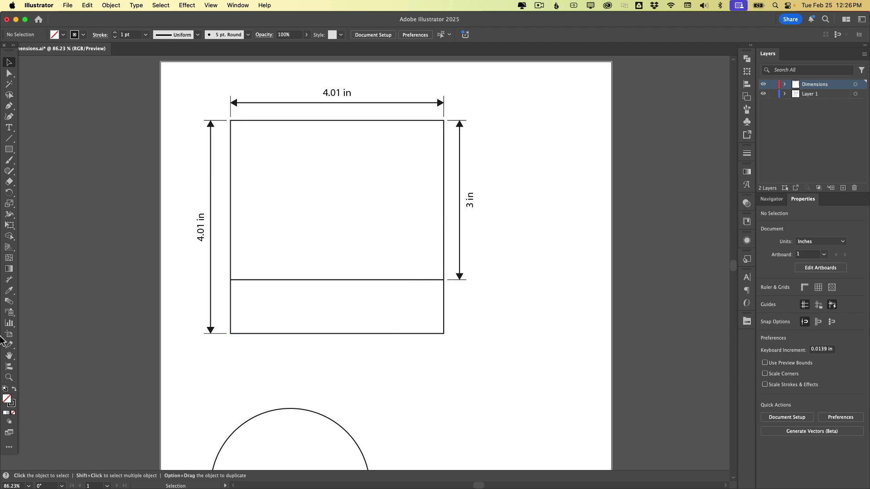
- Dimension the outside 270° angle at the rectangle's top-left corner with the angular Dimension tool
{"action": "left_click", "coordinate": [8, 280]}
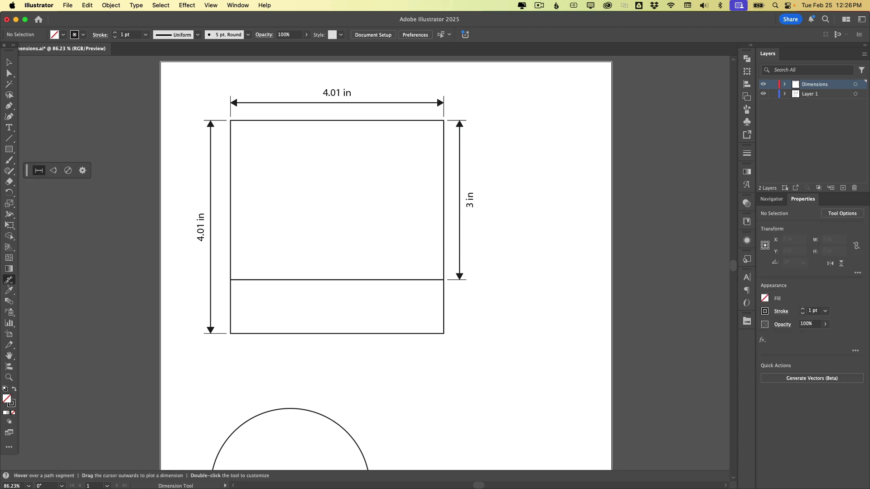
{"action": "left_click", "coordinate": [55, 171]}
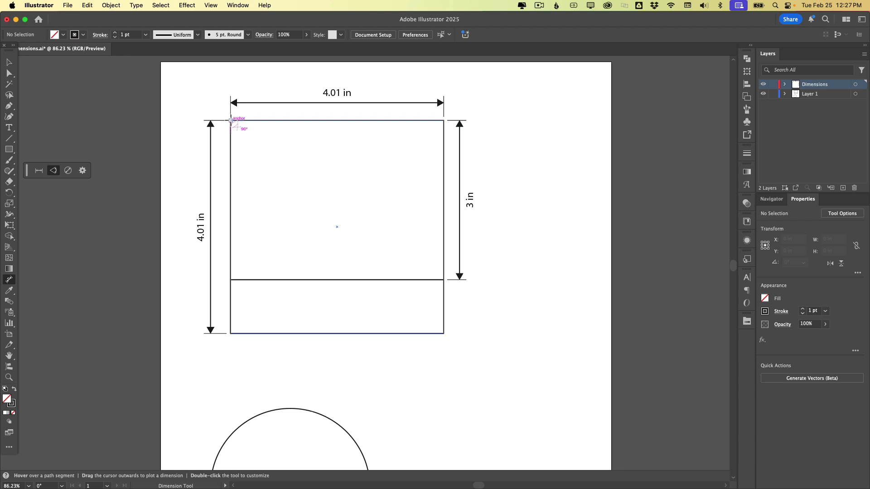
{"action": "left_click_drag", "start_coordinate": [230, 121], "coordinate": [283, 159]}
{"action": "left_click_drag", "start_coordinate": [283, 159], "coordinate": [283, 159]}
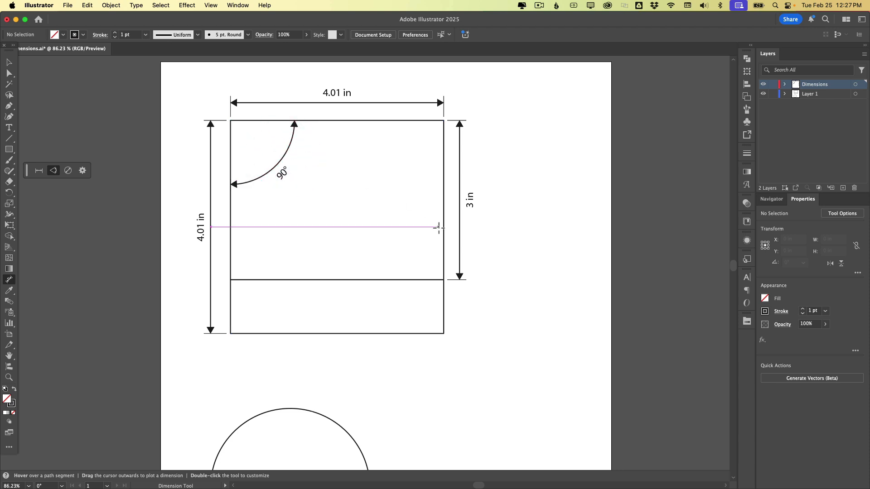
{"action": "key", "text": "super+z"}
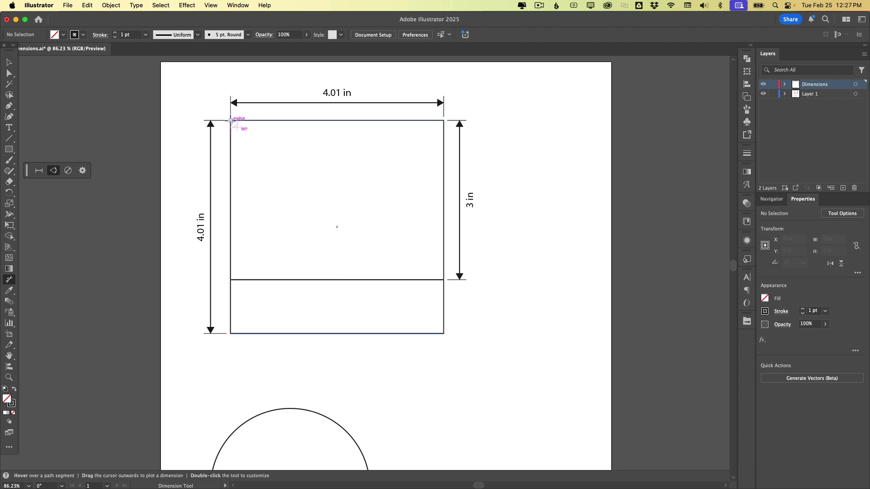
{"action": "left_click_drag", "start_coordinate": [230, 120], "coordinate": [204, 89]}
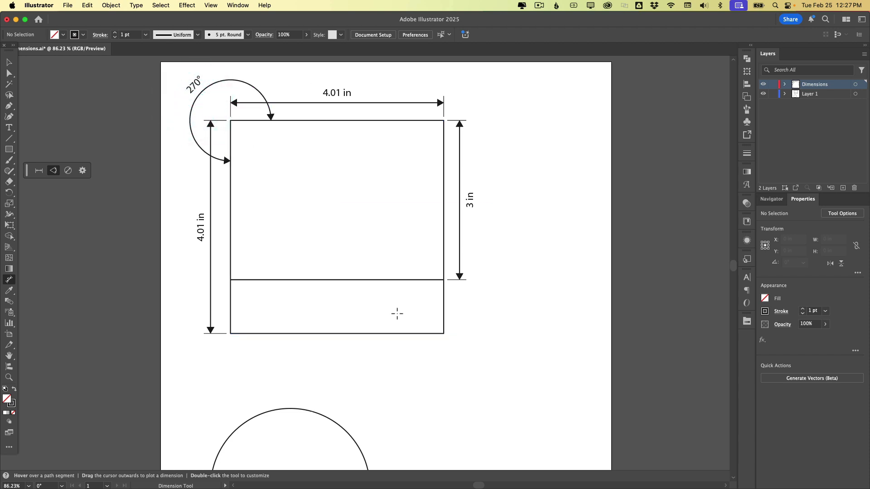
- Draw a horizontal line about 2.3 in long below the rectangle and a diagonal line crossing it
{"action": "key", "text": "backslash"}
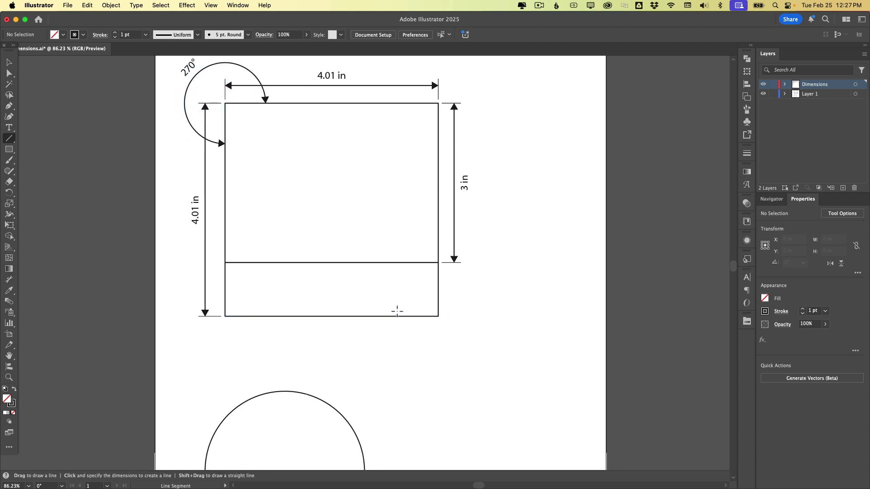
{"action": "left_click_drag", "start_coordinate": [305, 361], "coordinate": [428, 360]}
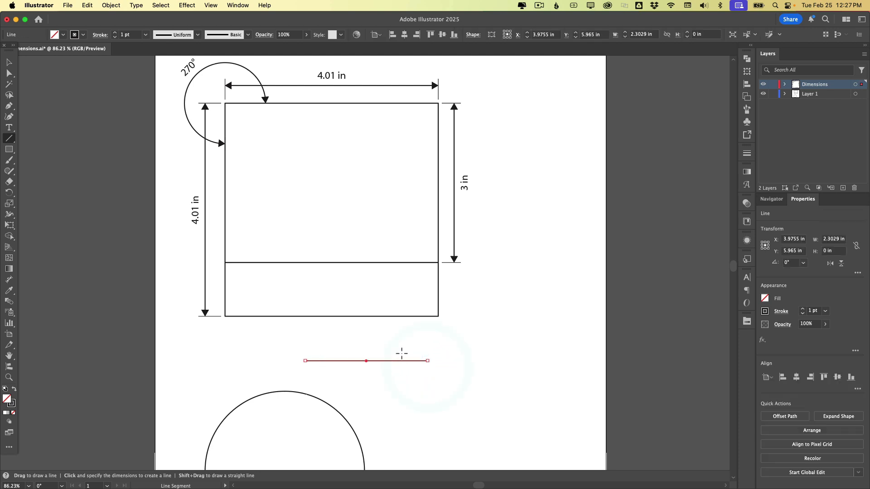
{"action": "left_click_drag", "start_coordinate": [354, 329], "coordinate": [418, 398]}
{"action": "key", "text": "v"}
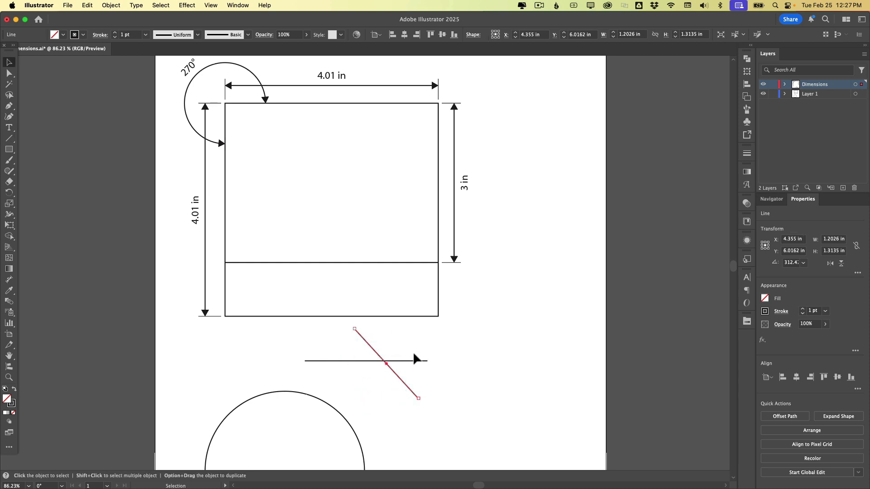
{"action": "left_click", "coordinate": [413, 355]}
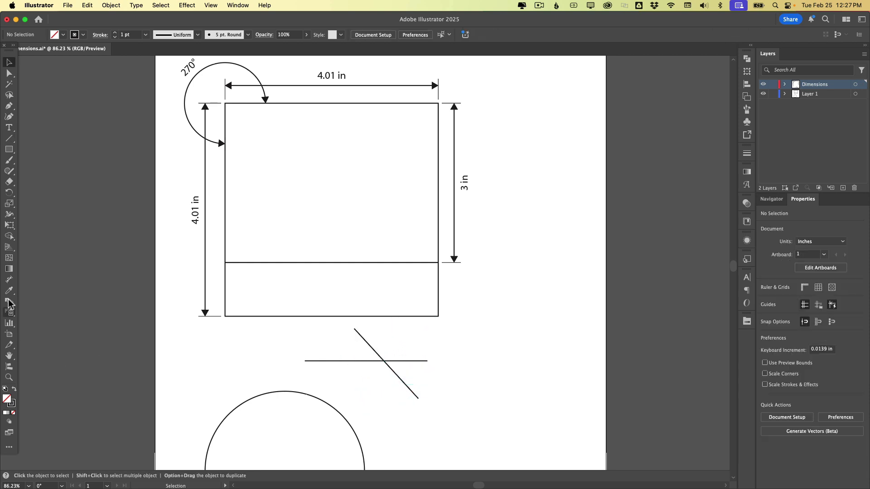
- Add angular dimensions to the upper-left angle between the crossing lines and the rectangle's bottom-right inside corner
{"action": "left_click", "coordinate": [9, 281]}
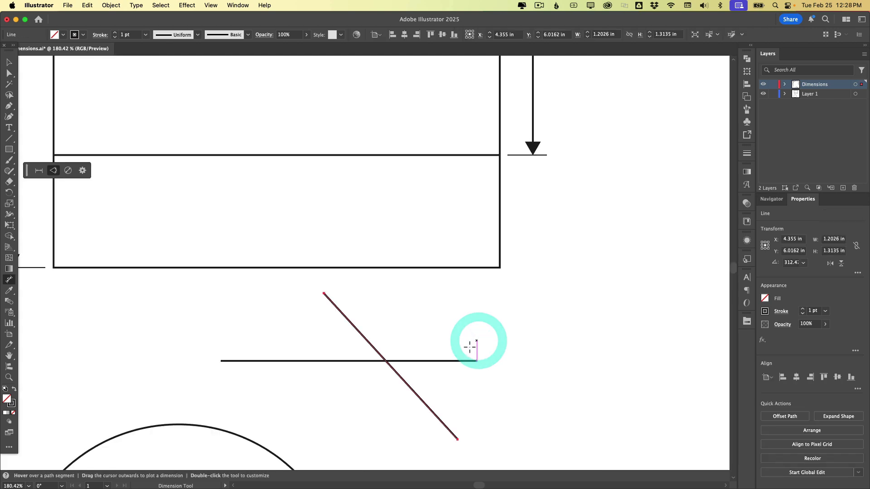
{"action": "left_click_drag", "start_coordinate": [421, 381], "coordinate": [455, 290]}
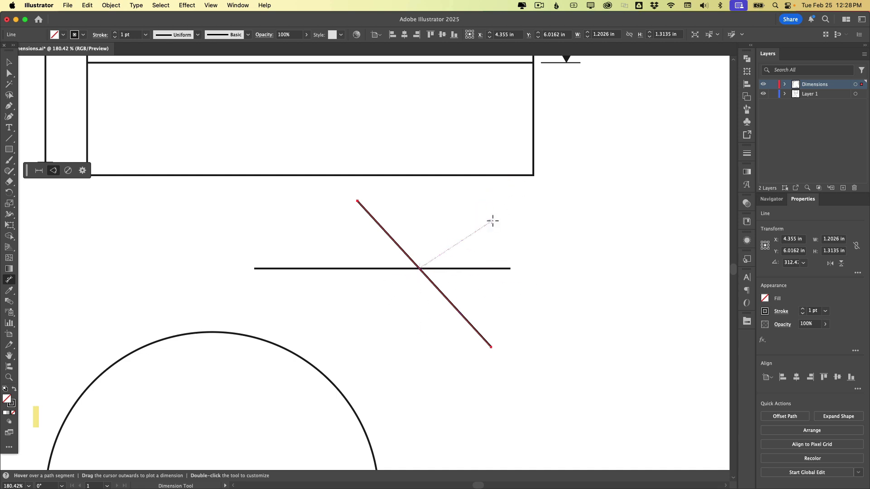
{"action": "key", "text": "Escape"}
{"action": "left_click_drag", "start_coordinate": [393, 240], "coordinate": [339, 257]}
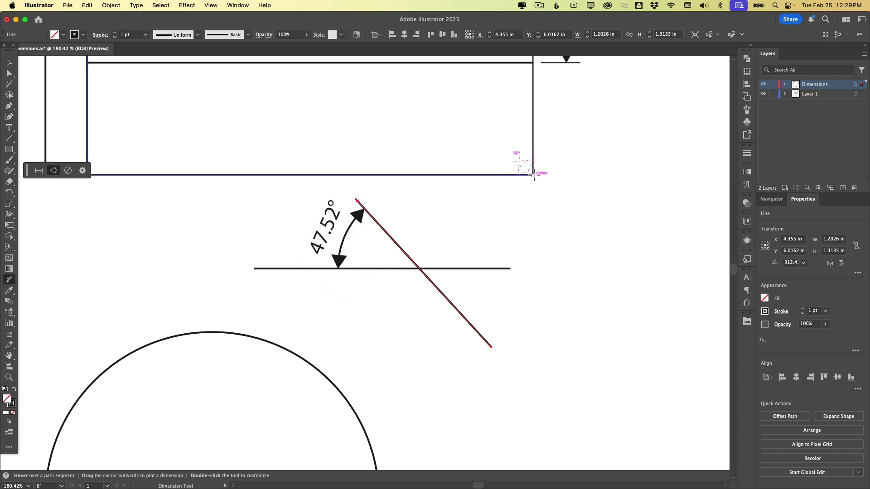
{"action": "left_click_drag", "start_coordinate": [534, 175], "coordinate": [483, 122]}
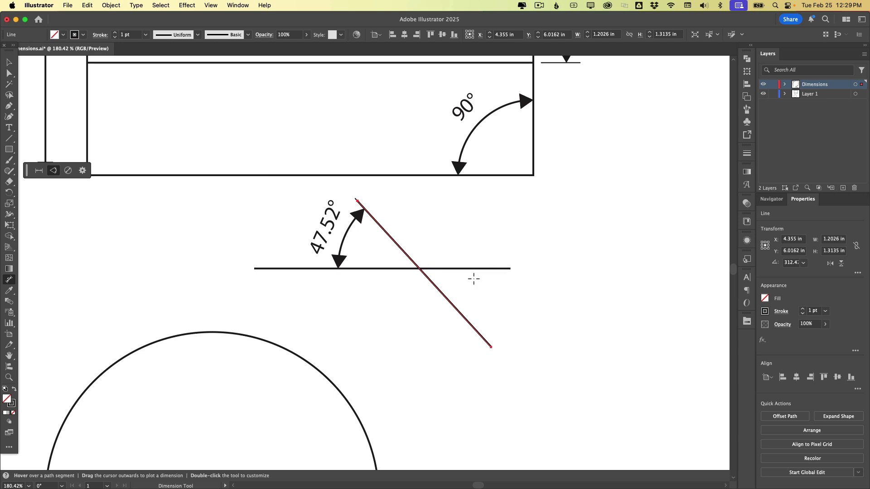
- Dimension the lower-right angle between the crossing lines
{"action": "left_click", "coordinate": [490, 268]}
{"action": "left_click", "coordinate": [463, 316]}
{"action": "left_click", "coordinate": [477, 307]}
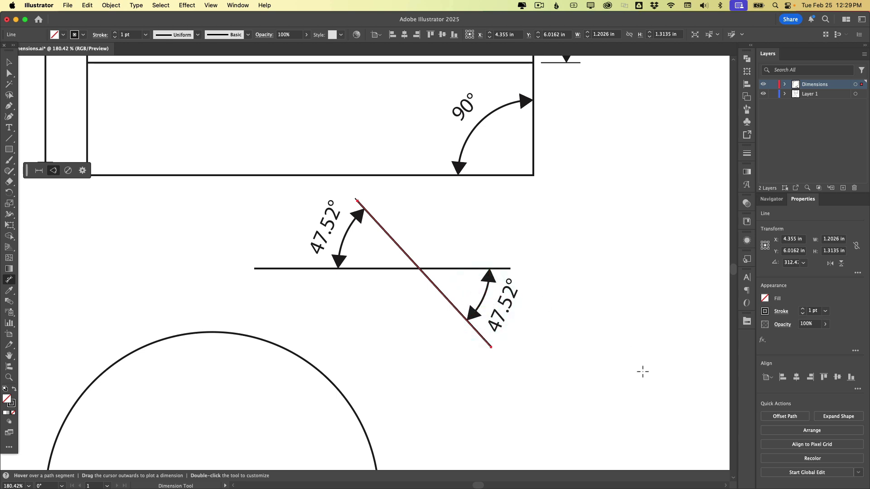
- Add a diameter dimension and a radius dimension to the circle
{"action": "scroll", "coordinate": [642, 371], "scroll_direction": "down", "scroll_amount": 5}
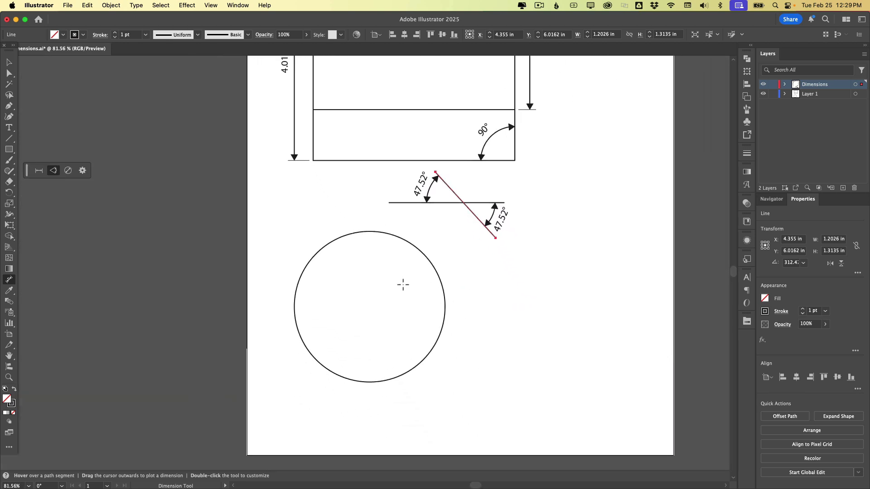
{"action": "left_click", "coordinate": [68, 171]}
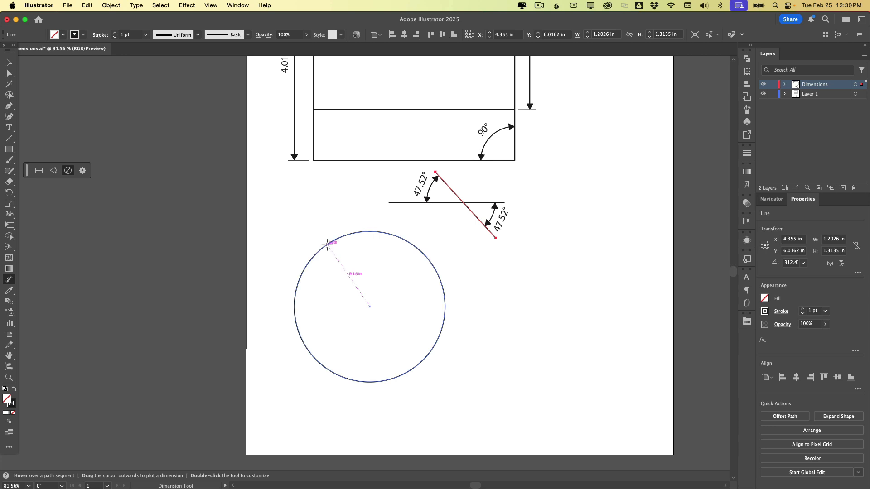
{"action": "left_click_drag", "start_coordinate": [327, 245], "coordinate": [436, 271]}
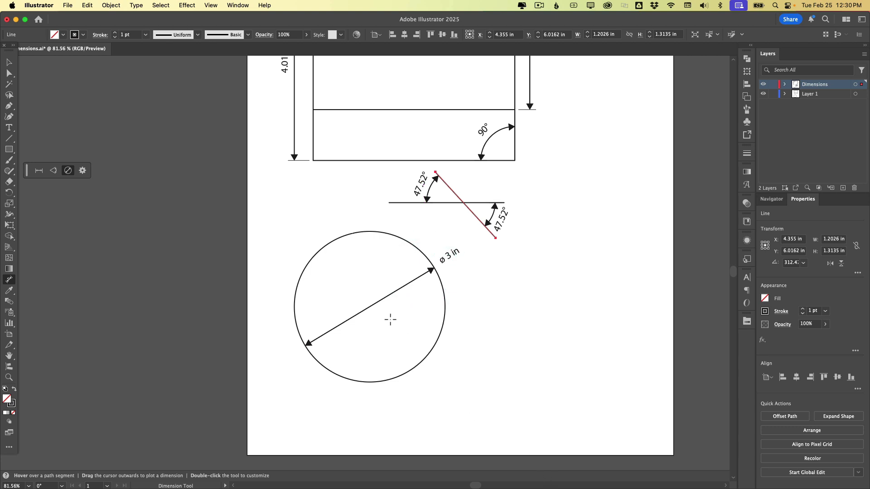
{"action": "left_click_drag", "start_coordinate": [340, 237], "coordinate": [297, 206]}
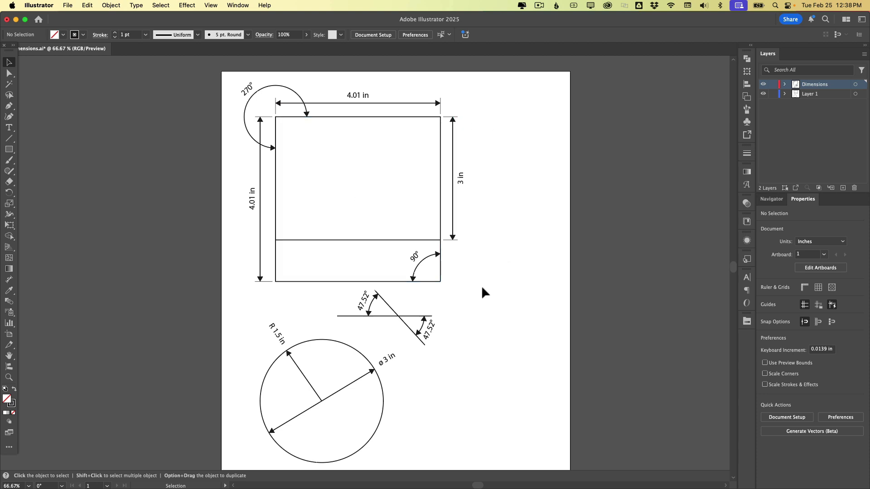
- Select both crossing lines and move them from the Dimensions layer to Layer 1
{"action": "left_click", "coordinate": [394, 313]}
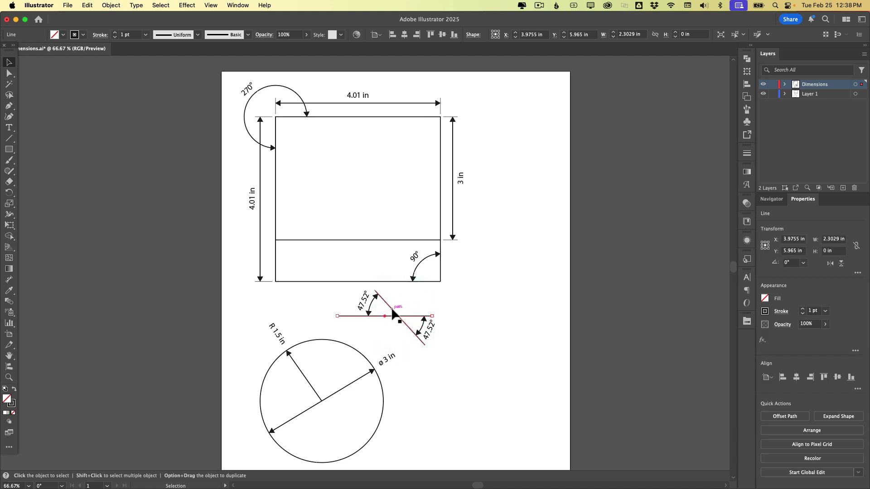
{"action": "left_click", "coordinate": [393, 312]}
{"action": "left_click", "coordinate": [401, 301]}
{"action": "left_click_drag", "start_coordinate": [402, 301], "coordinate": [393, 324]}
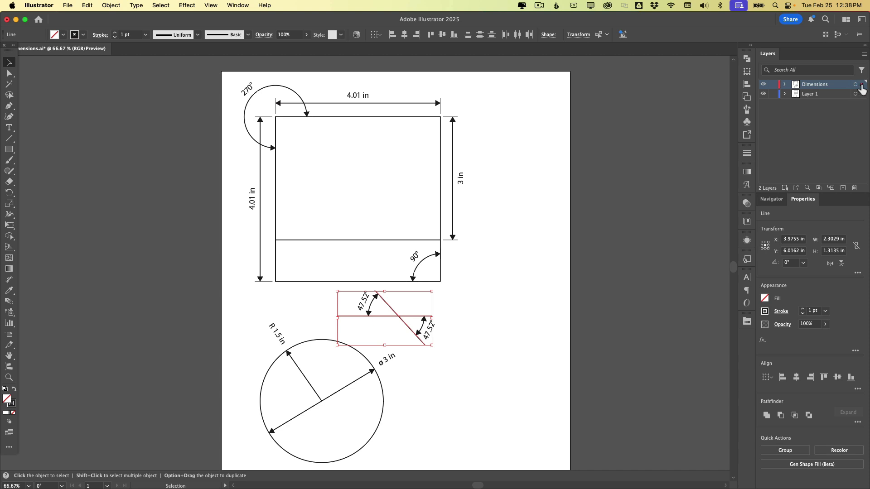
{"action": "left_click_drag", "start_coordinate": [861, 85], "coordinate": [861, 94]}
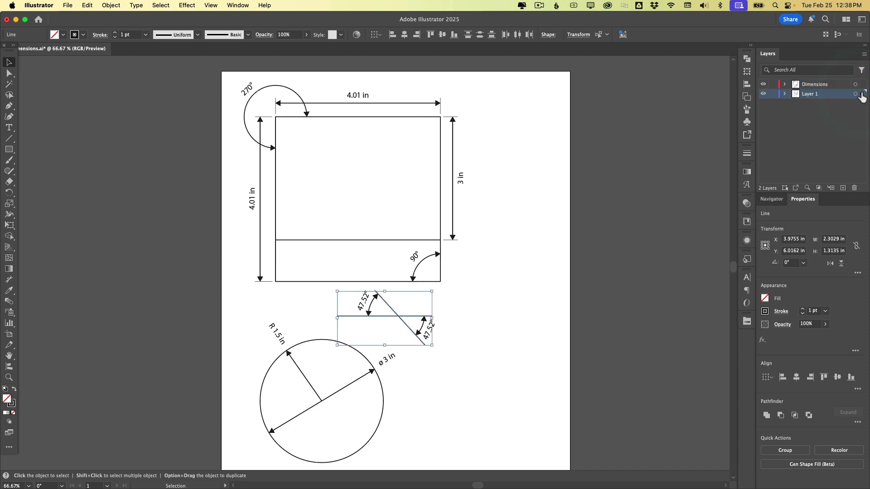
- Hide and then show the Dimensions layer, then deselect
{"action": "left_click", "coordinate": [764, 87]}
{"action": "left_click", "coordinate": [764, 88]}
{"action": "left_click", "coordinate": [763, 88]}
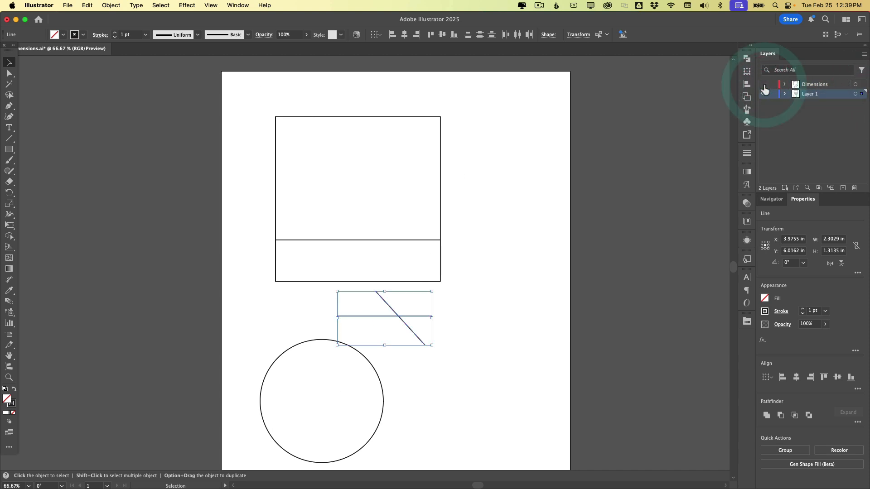
{"action": "left_click", "coordinate": [763, 86]}
{"action": "left_click", "coordinate": [512, 318]}
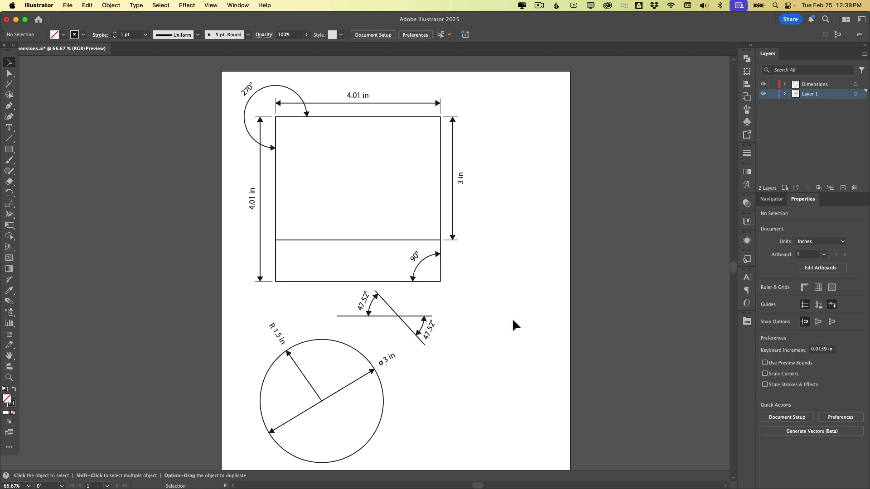
- Select the right-side 3 in dimension and set its precision to 0 decimal places
{"action": "left_click", "coordinate": [453, 233]}
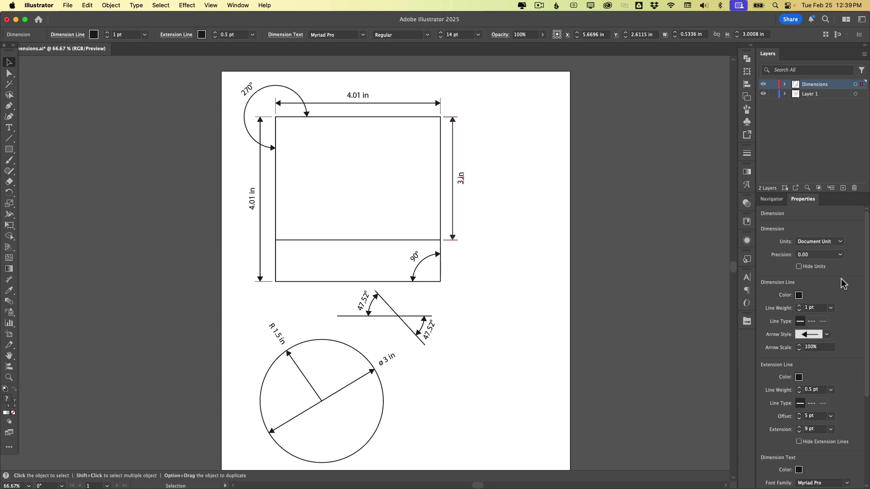
{"action": "left_click_drag", "start_coordinate": [803, 202], "coordinate": [616, 96]}
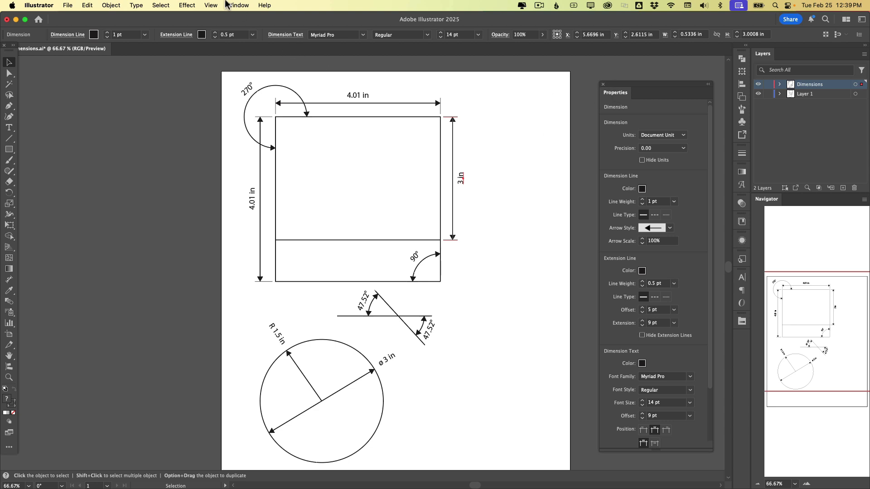
{"action": "left_click", "coordinate": [238, 6]}
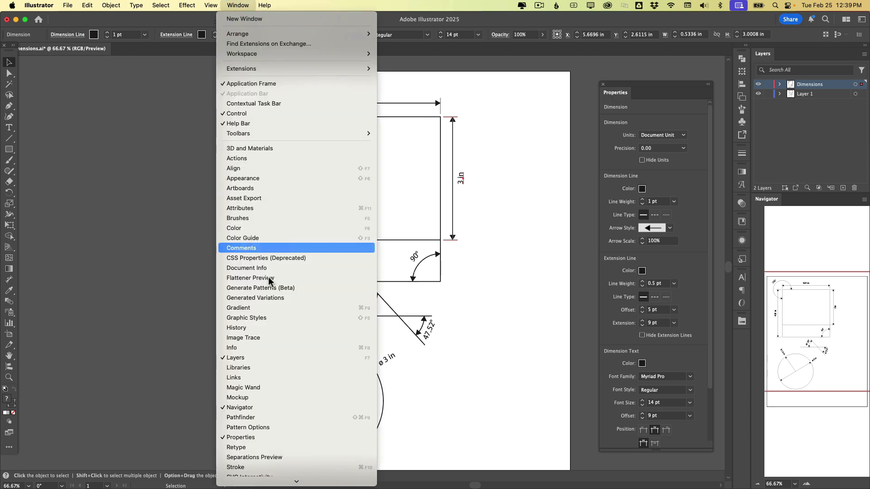
{"action": "left_click", "coordinate": [577, 180]}
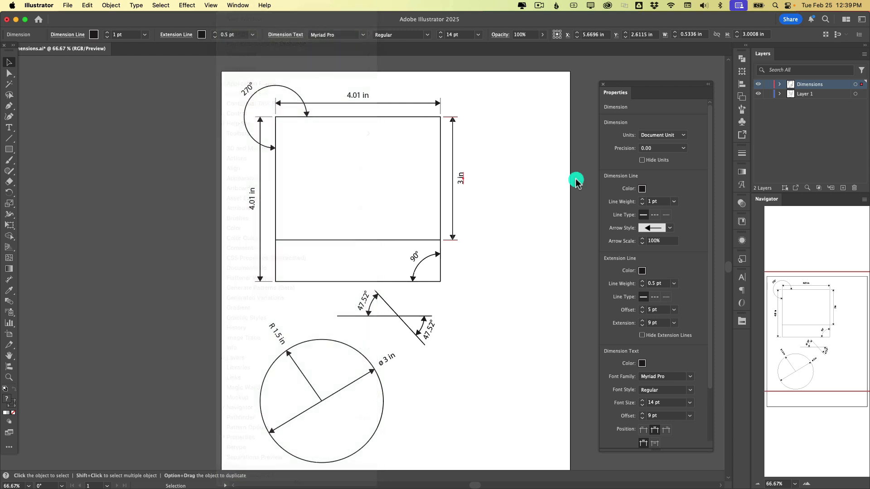
{"action": "left_click", "coordinate": [683, 148]}
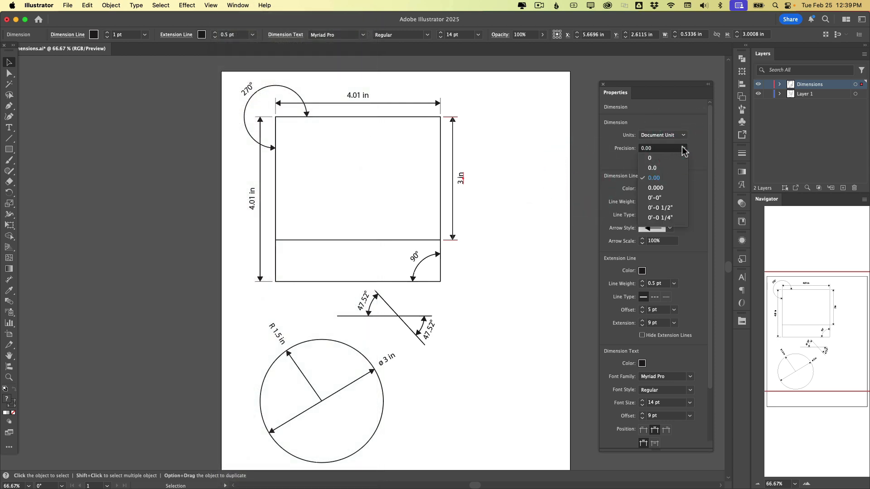
{"action": "left_click", "coordinate": [655, 158]}
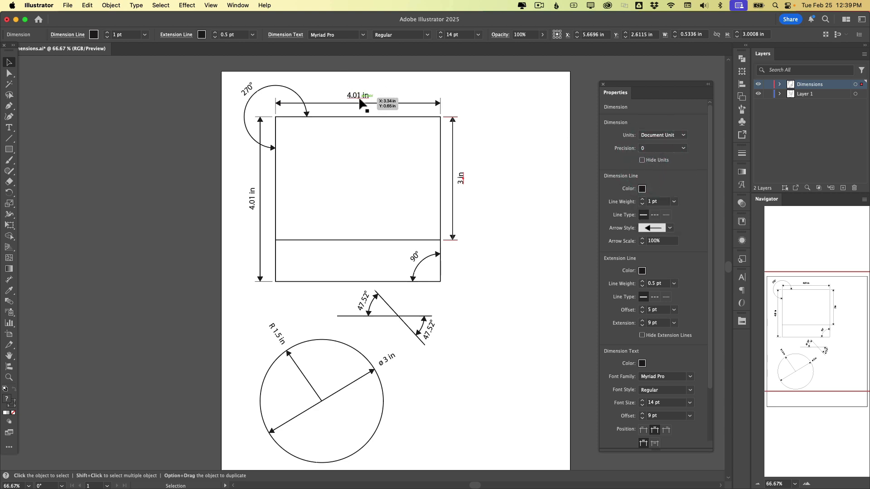
- Set the 3 in dimension's line colour to blue
{"action": "left_click", "coordinate": [641, 190]}
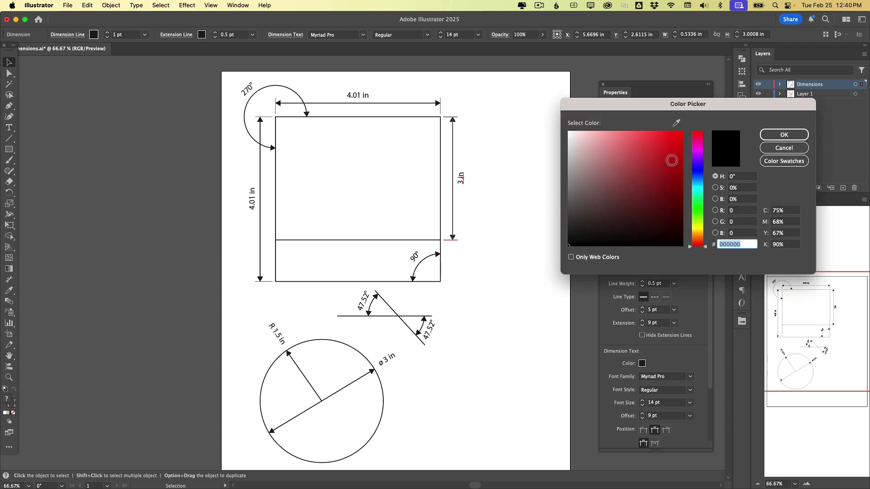
{"action": "left_click", "coordinate": [701, 178]}
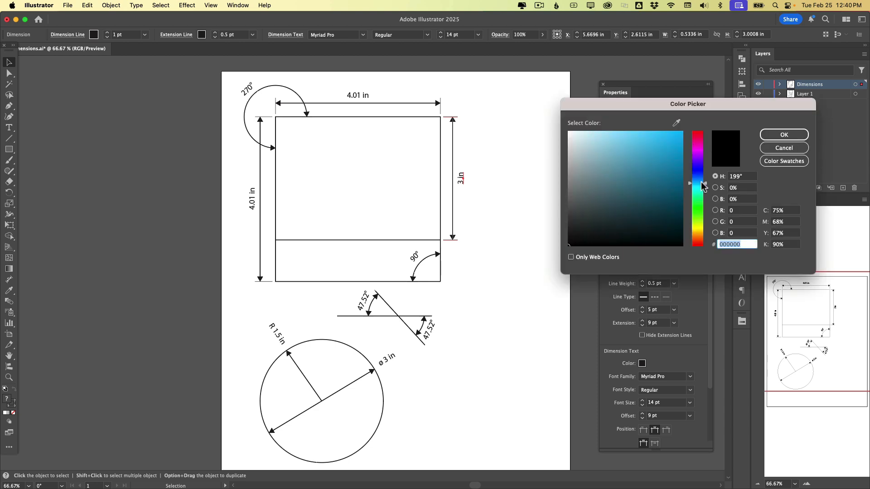
{"action": "left_click", "coordinate": [679, 180]}
{"action": "left_click", "coordinate": [782, 136]}
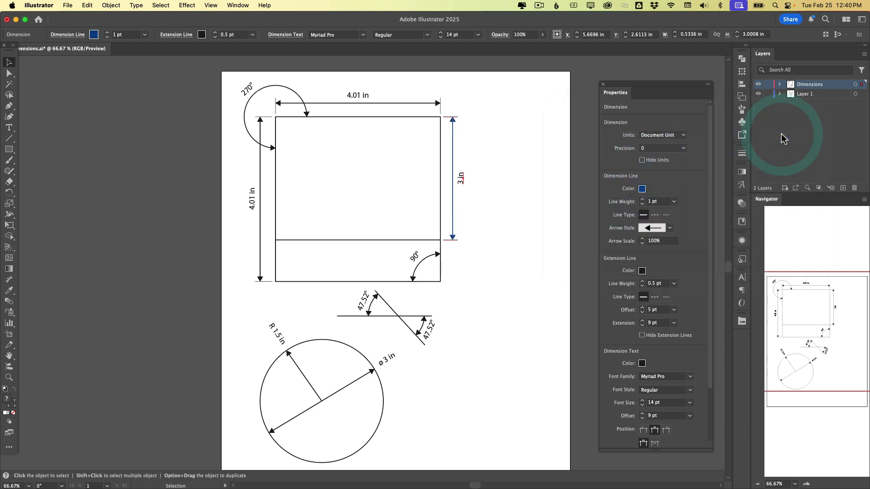
- Change the selected 3 in dimension's arrow style to Arrow 27
{"action": "left_click", "coordinate": [670, 229]}
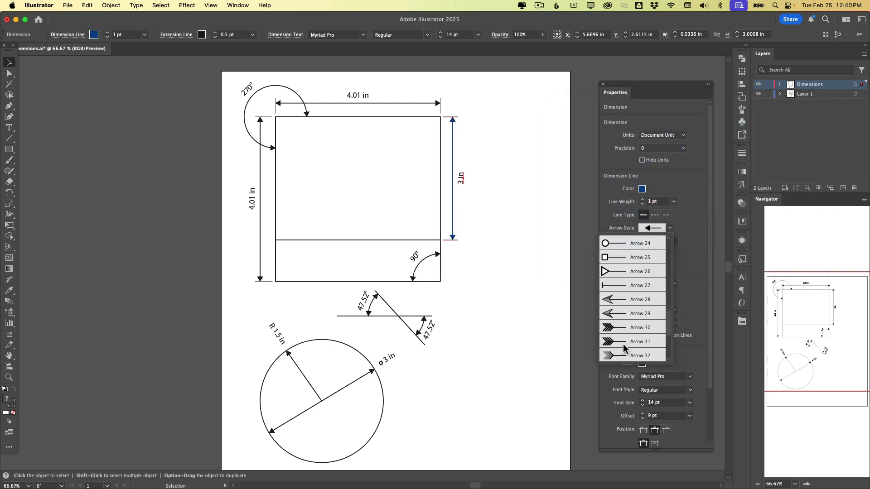
{"action": "left_click", "coordinate": [616, 286]}
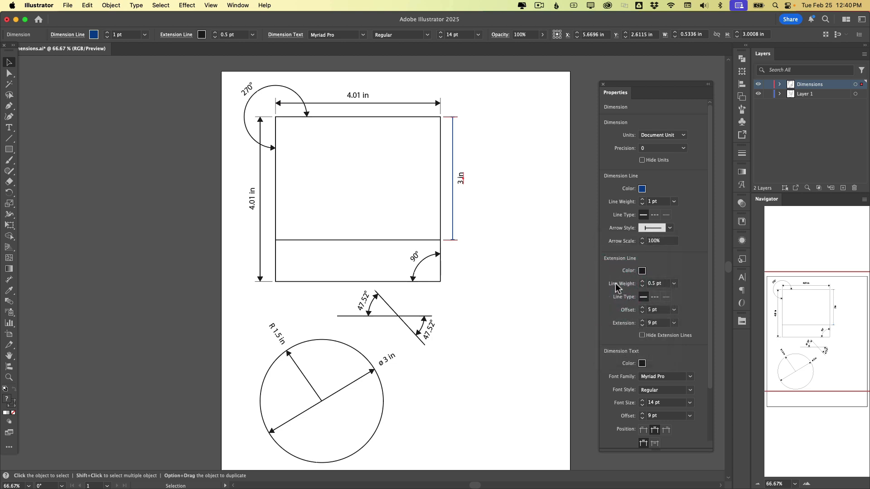
- Hide the dimension's extension lines and apply its current properties to all plotted dimensions
{"action": "left_click", "coordinate": [698, 229]}
{"action": "left_click", "coordinate": [642, 336]}
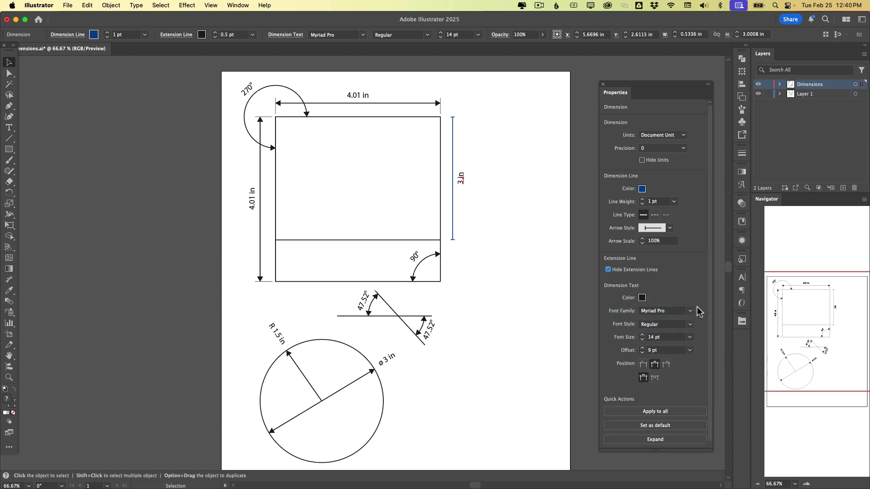
{"action": "left_click", "coordinate": [665, 412]}
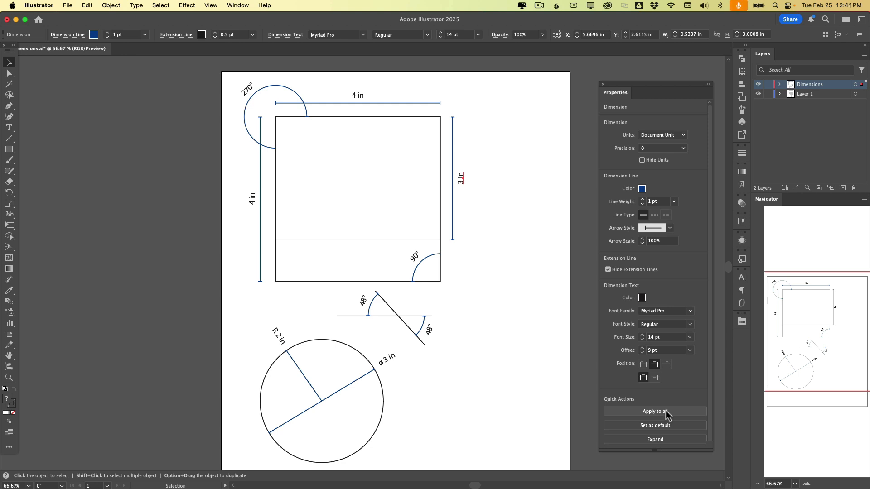
- Switch to the Dimension tool and open its tool options to review the defaults, then cancel
{"action": "left_click", "coordinate": [9, 279]}
{"action": "left_click", "coordinate": [83, 171]}
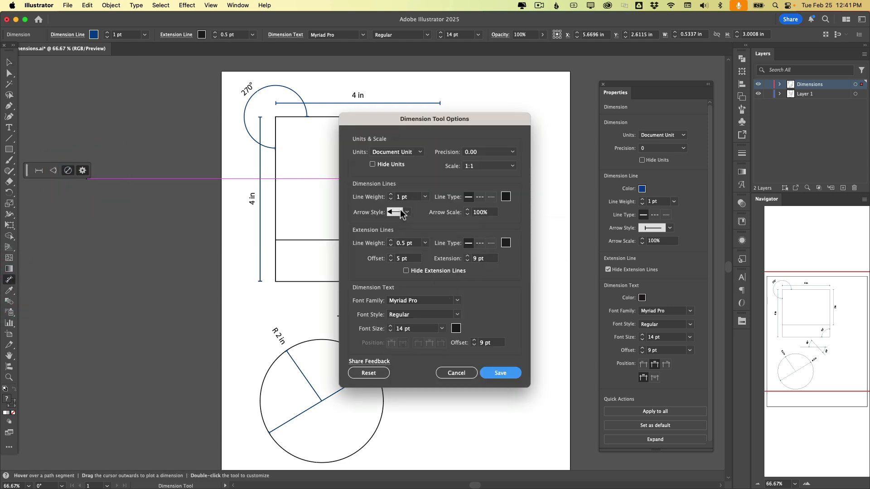
{"action": "left_click", "coordinate": [455, 373]}
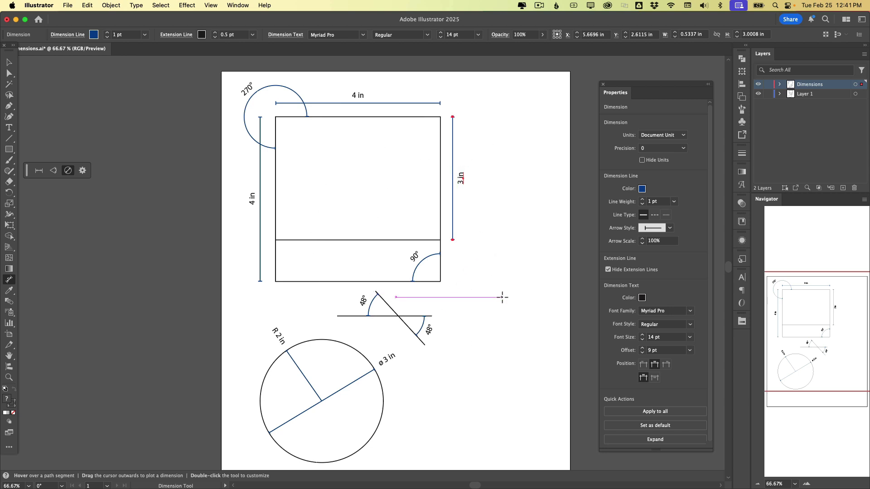
- Set the current properties as the tool default, then add an angular dimension at the rectangle's lower-left corner
{"action": "left_click", "coordinate": [669, 427]}
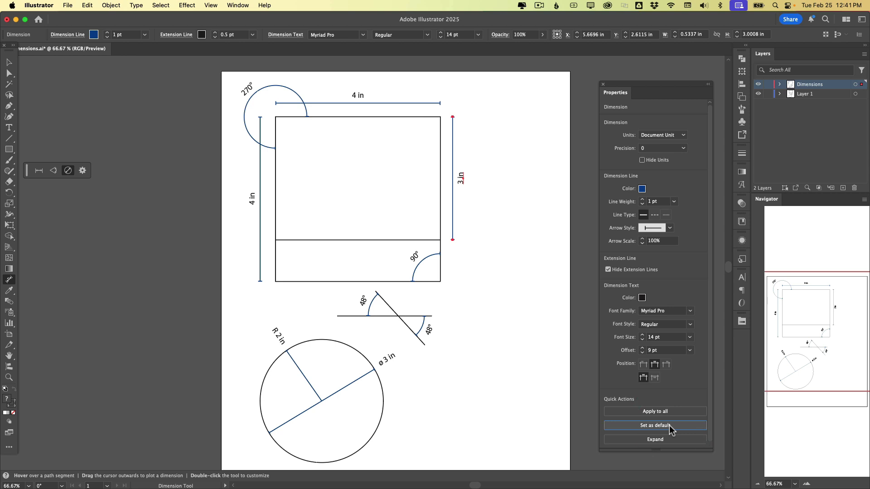
{"action": "left_click", "coordinate": [53, 170]}
{"action": "left_click_drag", "start_coordinate": [276, 281], "coordinate": [297, 258]}
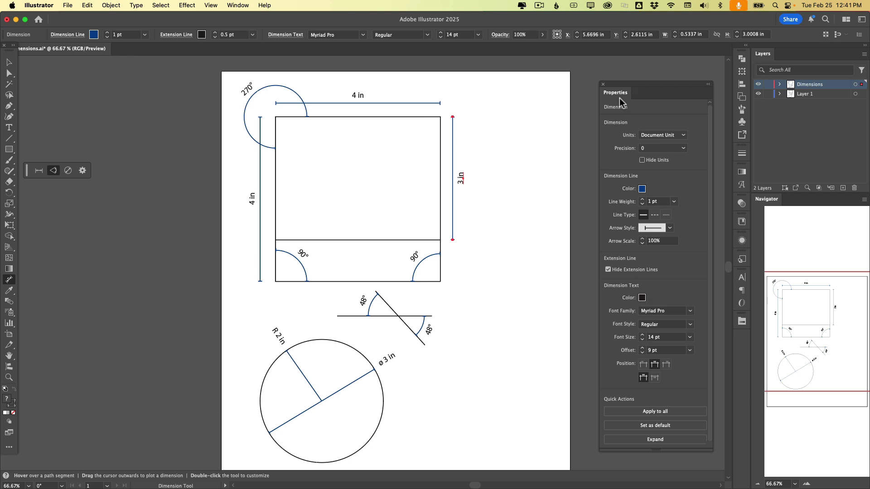
- Open the Dimension Tool Options to review the newly saved default settings
{"action": "left_click", "coordinate": [83, 170]}
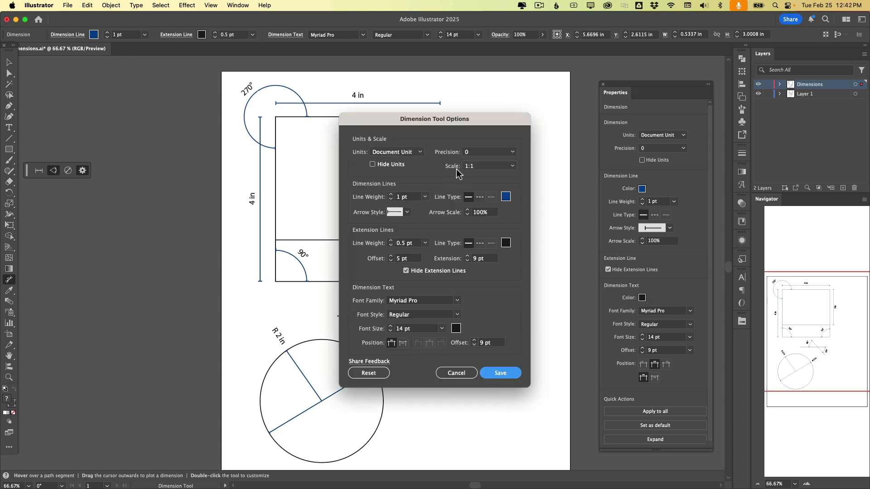